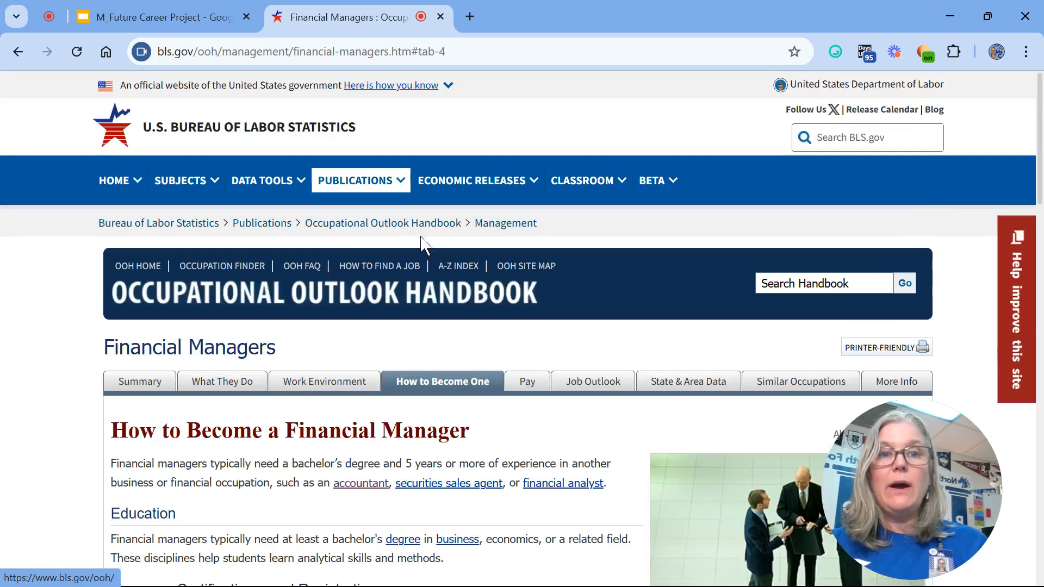
Review the education, certification, work experience and advancement requirements on the How to Become a Financial Manager page.
scroll(410, 277, "down", 4)
scroll(417, 274, "down", 2)
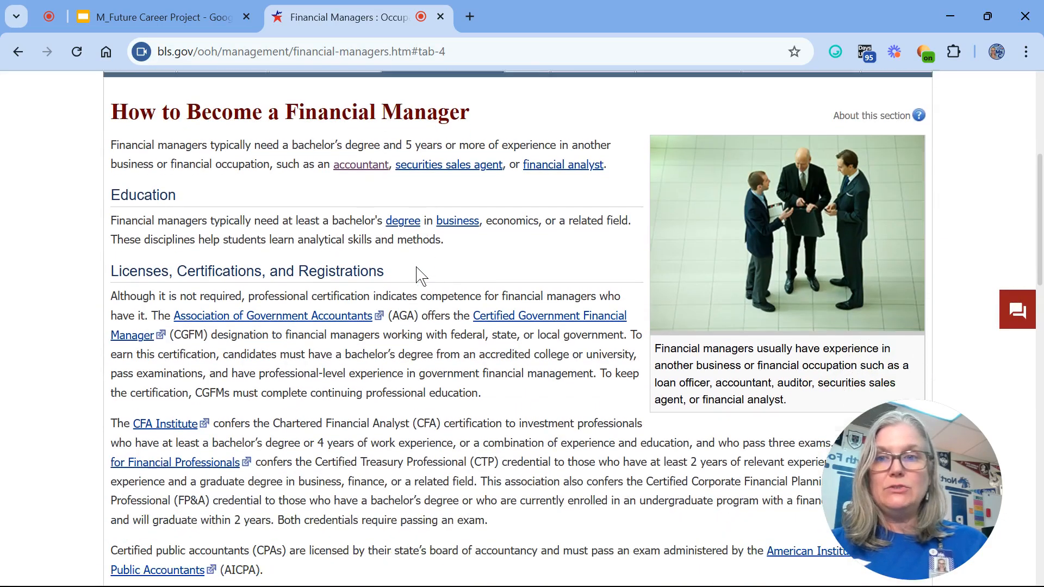
left_click_drag(116, 137, 374, 136)
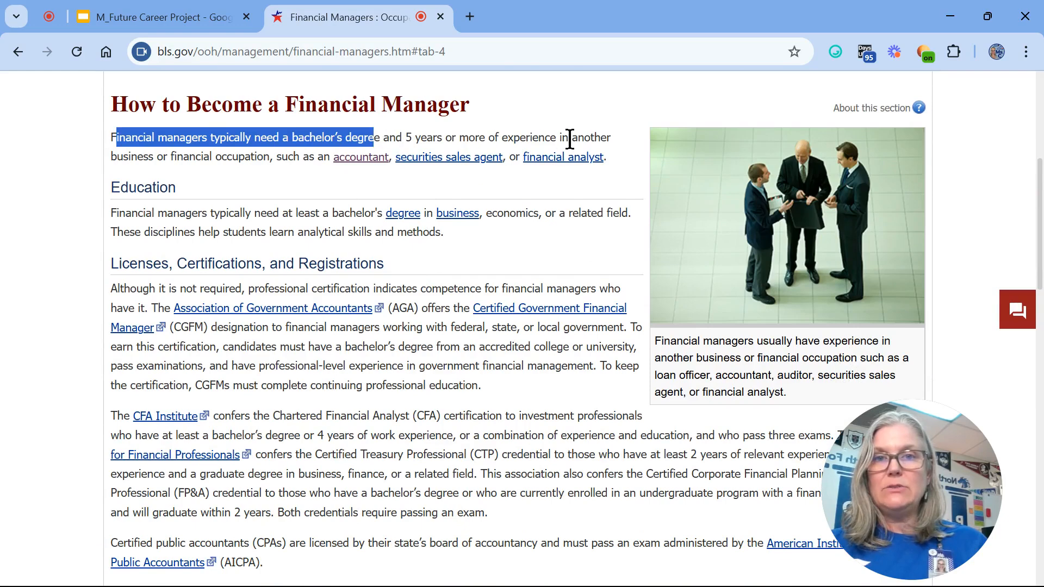
left_click(271, 186)
scroll(274, 188, "down", 1)
scroll(276, 188, "down", 1)
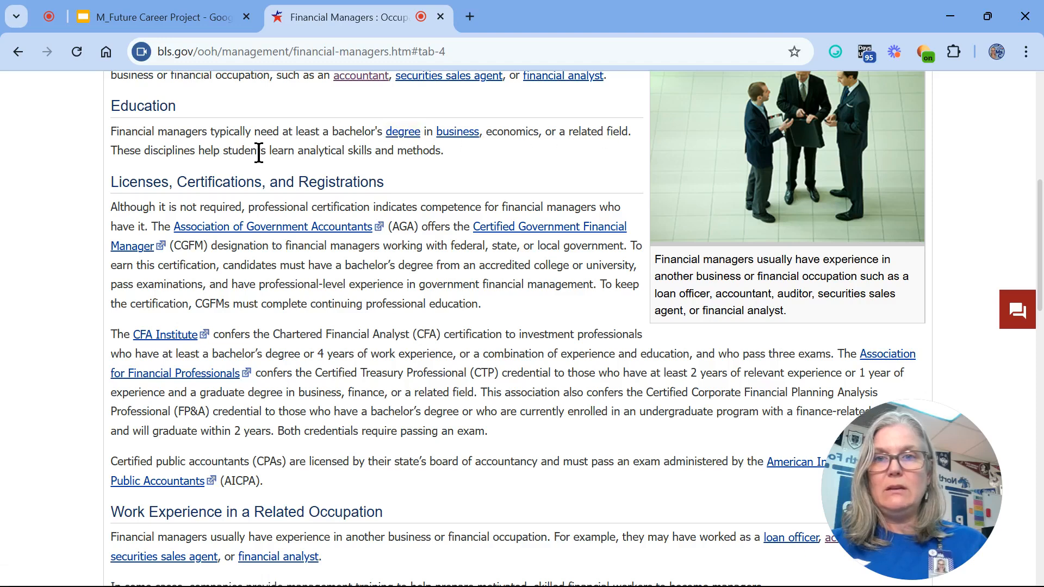
scroll(361, 156, "down", 2)
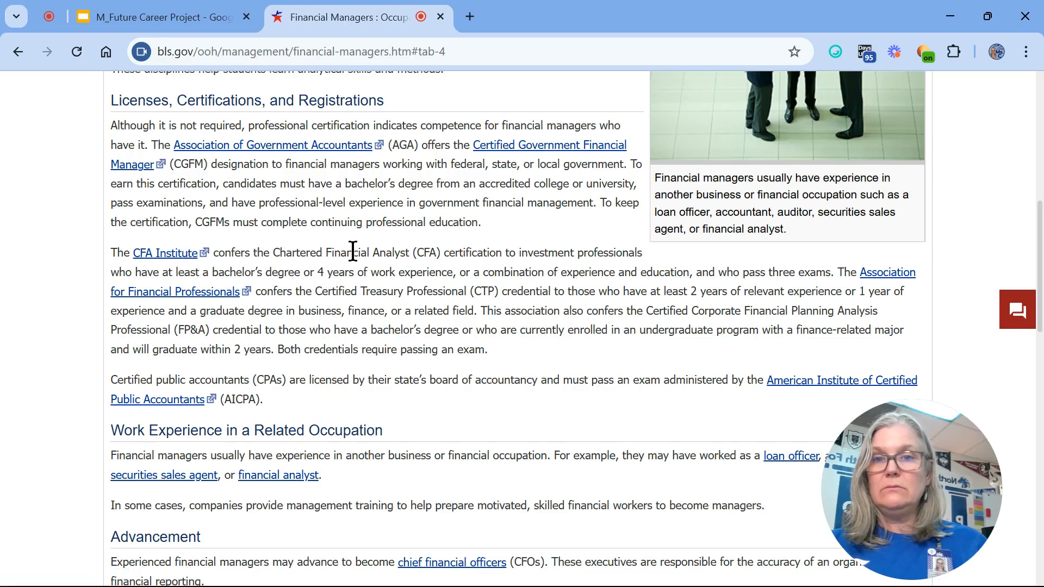
left_click_drag(279, 253, 445, 250)
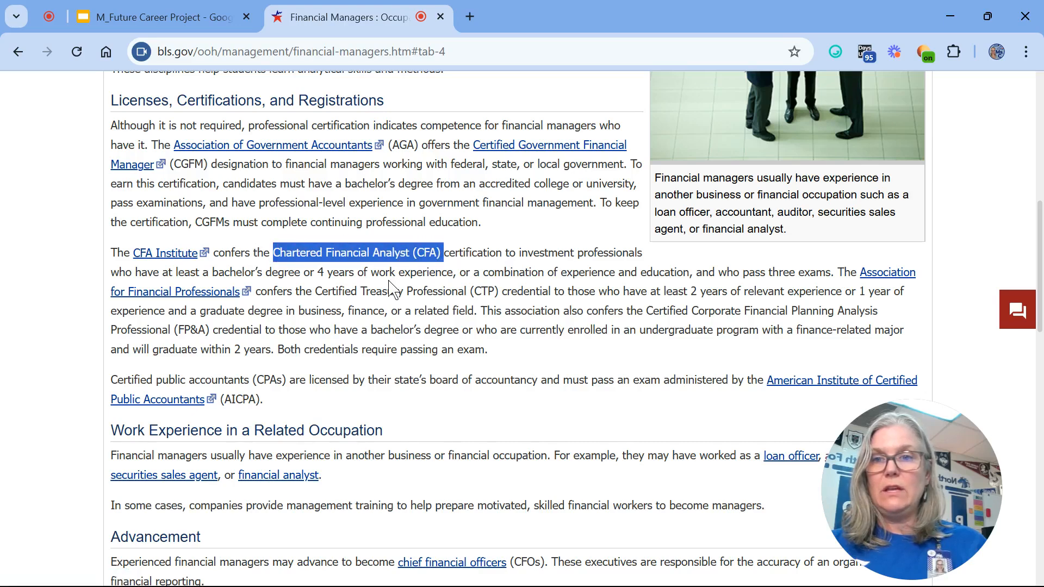
left_click(417, 325)
scroll(402, 321, "down", 3)
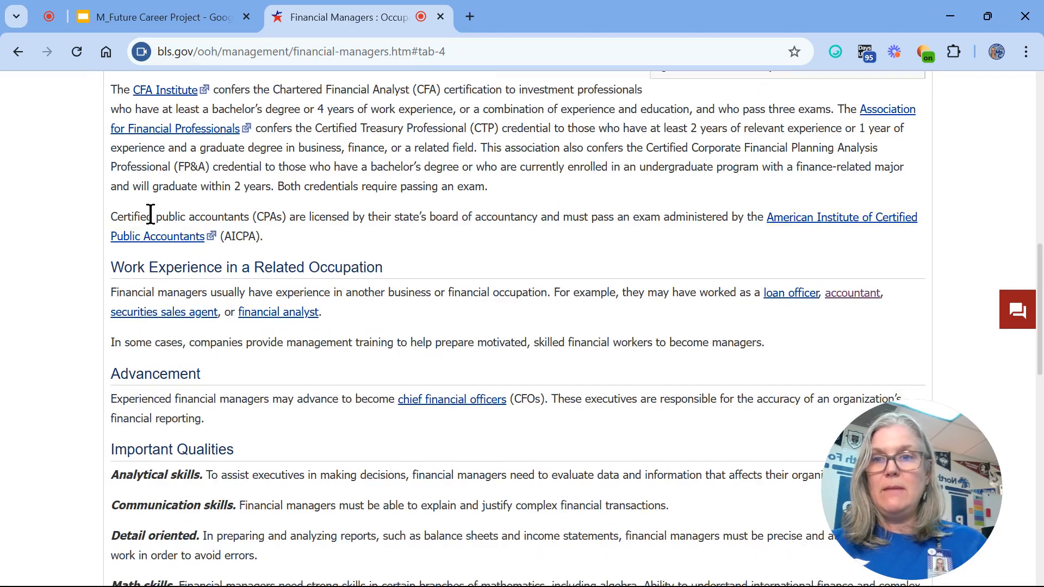
left_click_drag(113, 218, 366, 238)
left_click(355, 240)
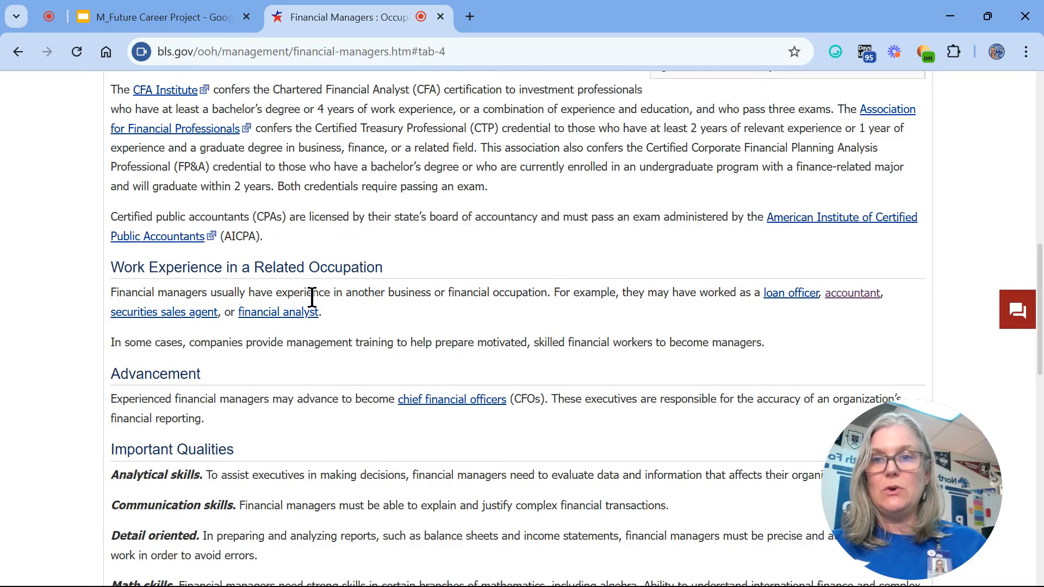
scroll(379, 288, "up", 2)
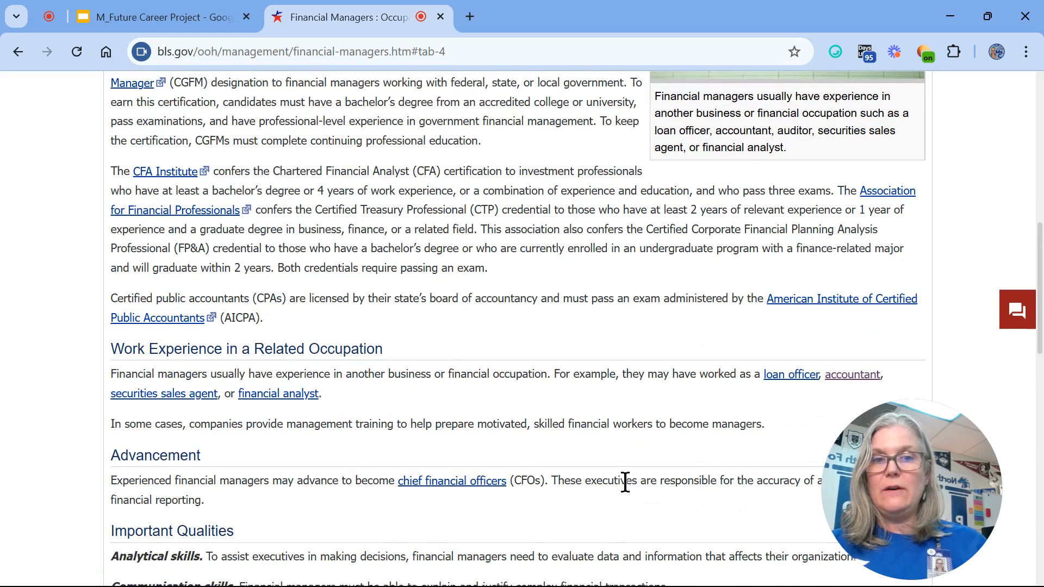
scroll(630, 430, "down", 2)
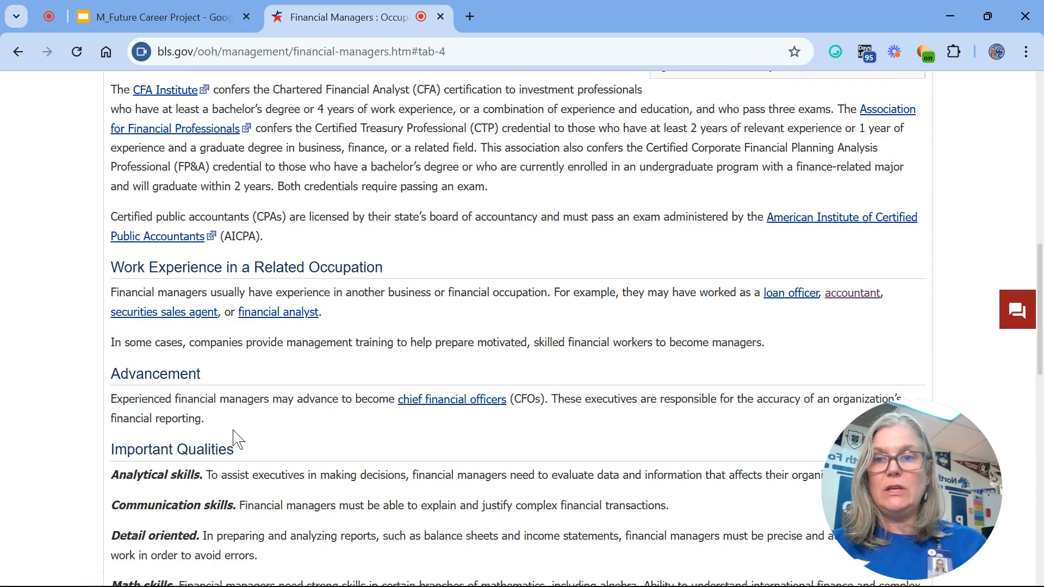
Copy the introductory paragraph and the Education section from How to Become a Financial Manager.
scroll(235, 438, "up", 5)
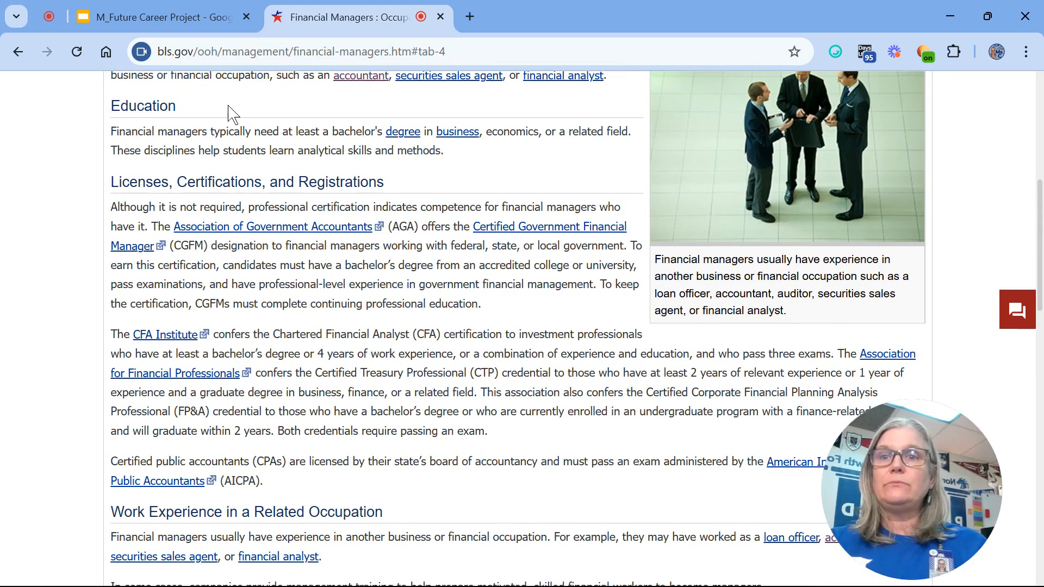
scroll(238, 180, "up", 2)
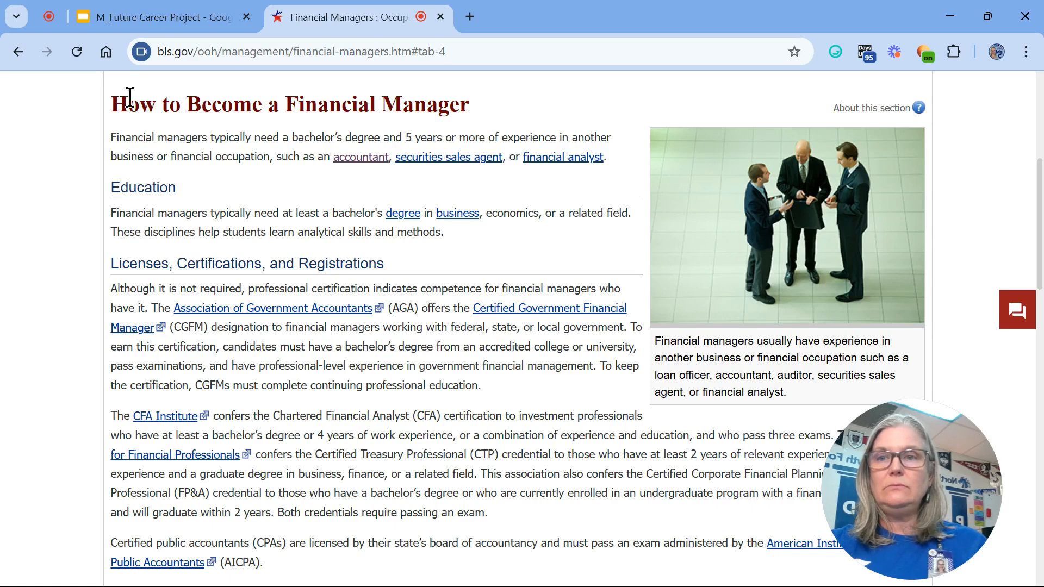
left_click_drag(110, 137, 410, 212)
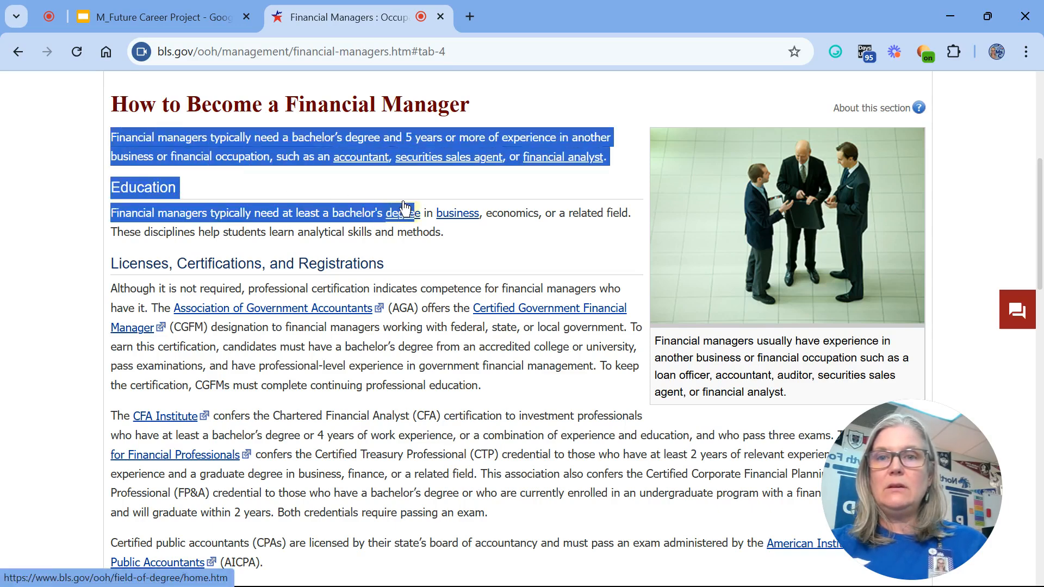
left_click_drag(262, 106, 253, 106)
left_click_drag(116, 105, 447, 241)
left_click(450, 243)
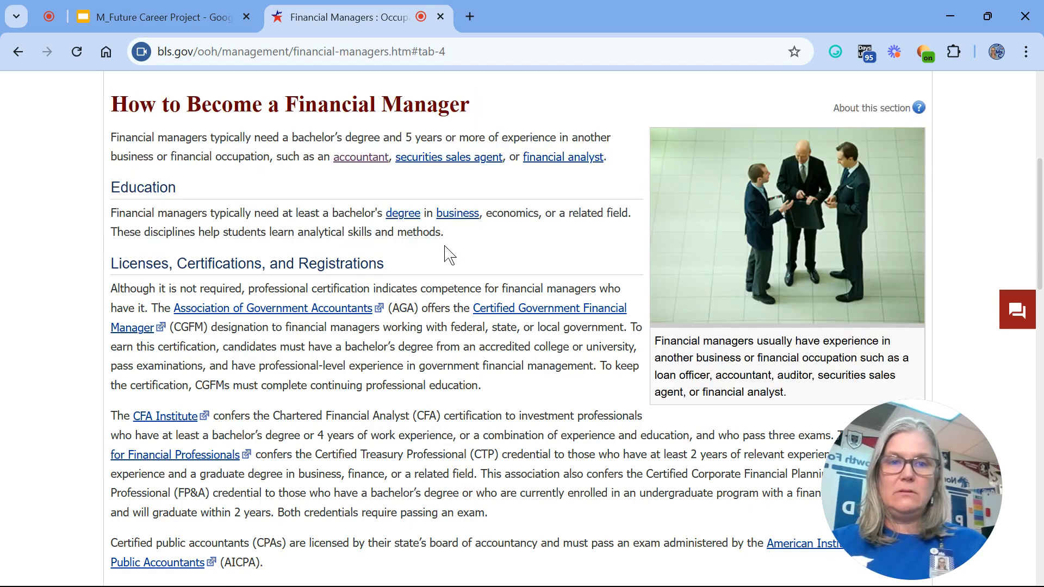
left_click_drag(450, 244, 114, 144)
key("ctrl+c")
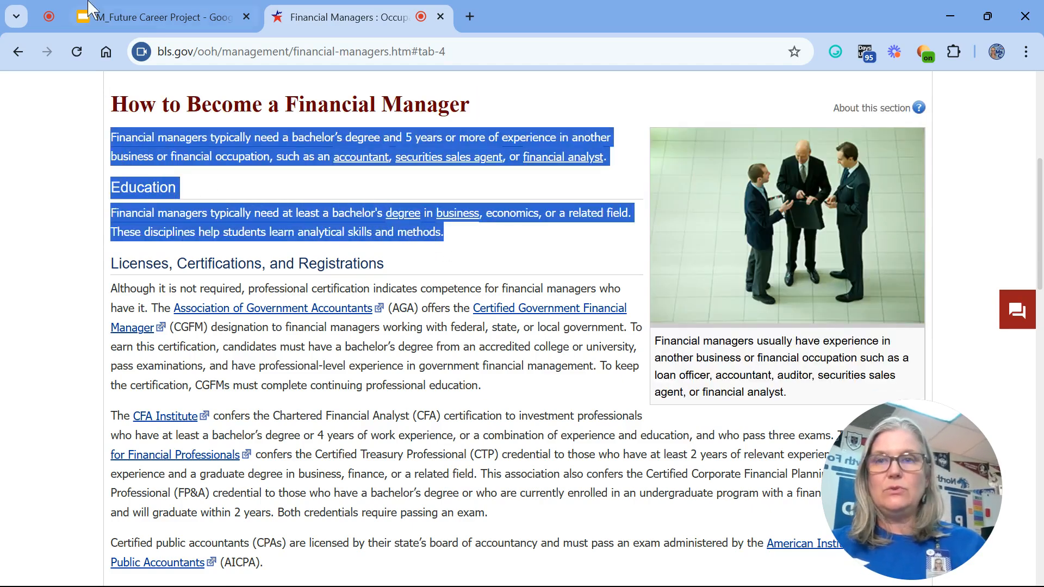
Switch to the M_Future Career Project presentation in Google Slides, leave the slideshow and open the Financial Manager slide for editing.
left_click(154, 17)
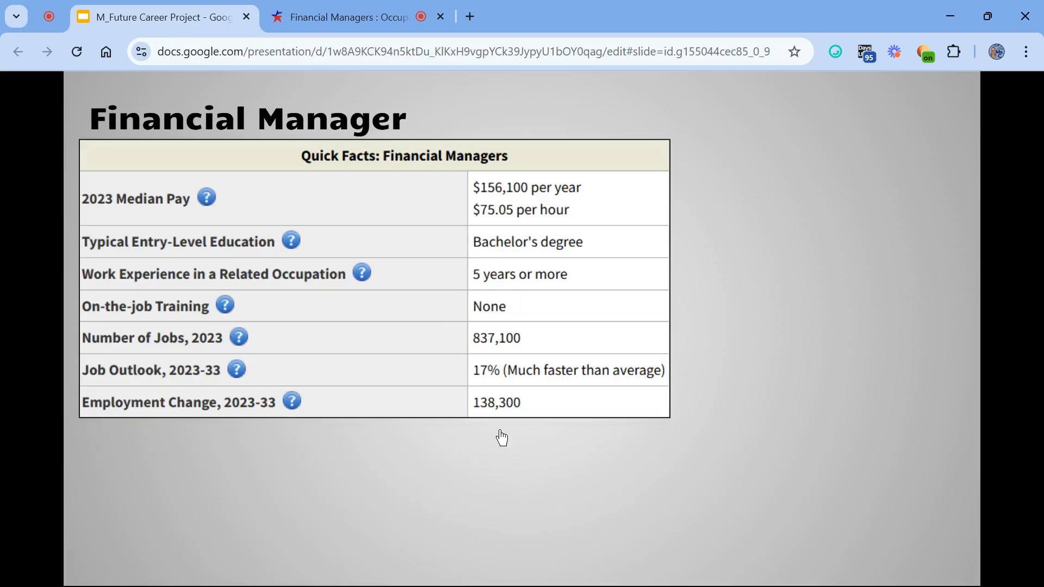
left_click(503, 475)
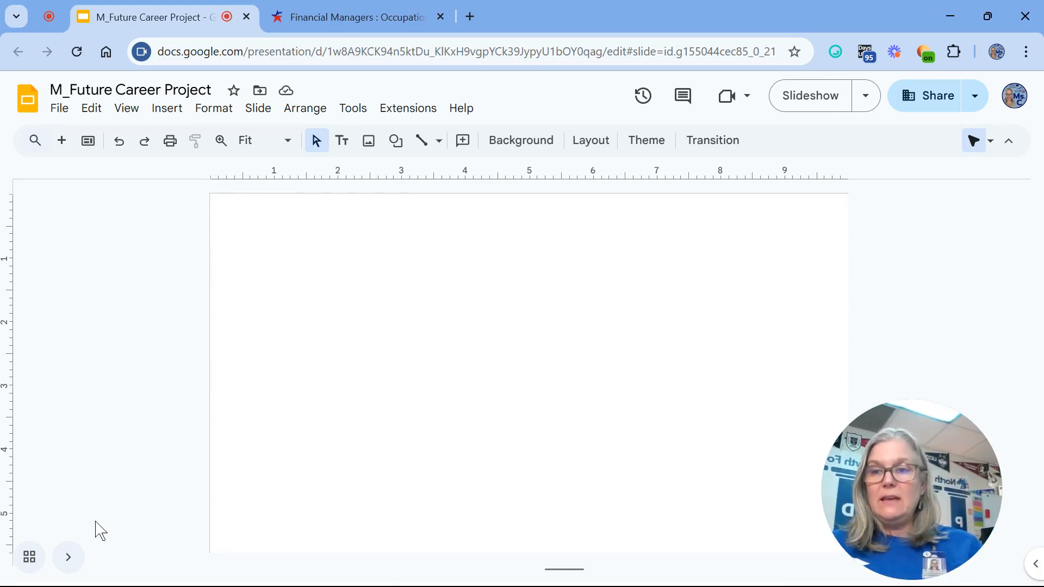
left_click(70, 567)
left_click(112, 272)
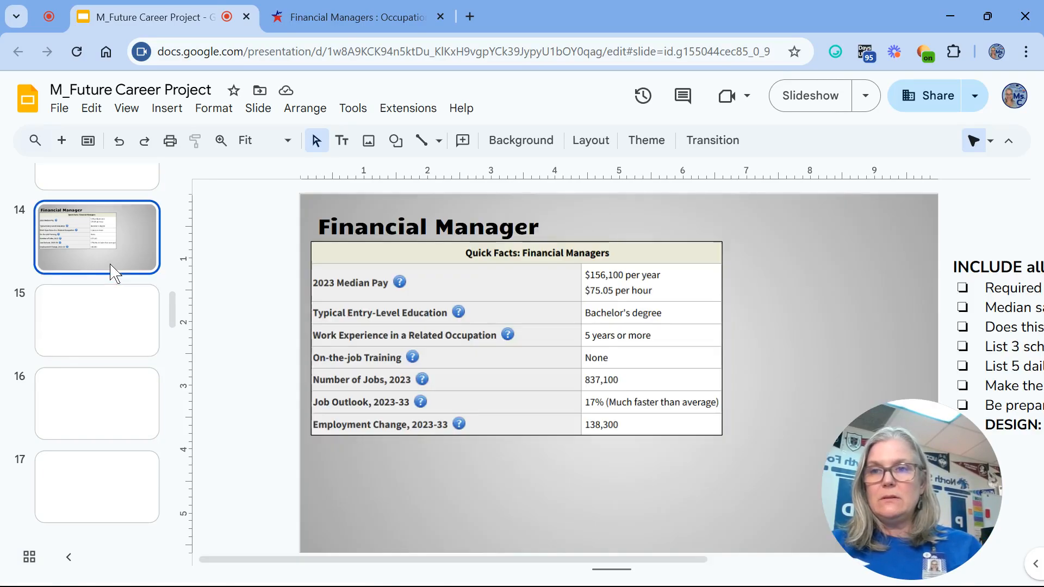
left_click(73, 557)
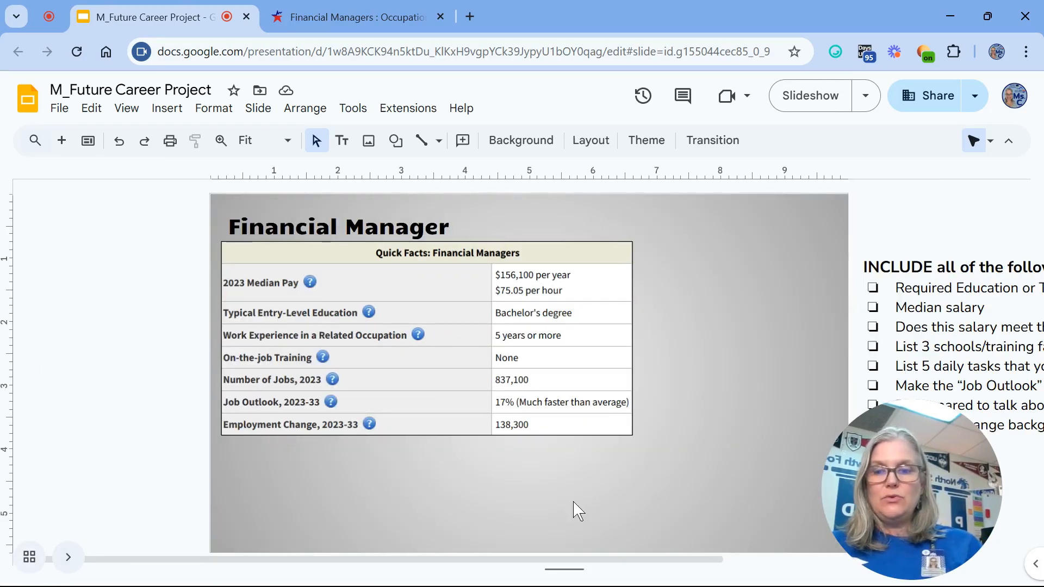
Try pasting the copied text with its source formatting beside the Quick Facts table and clearing the formatting.
key("ctrl+v")
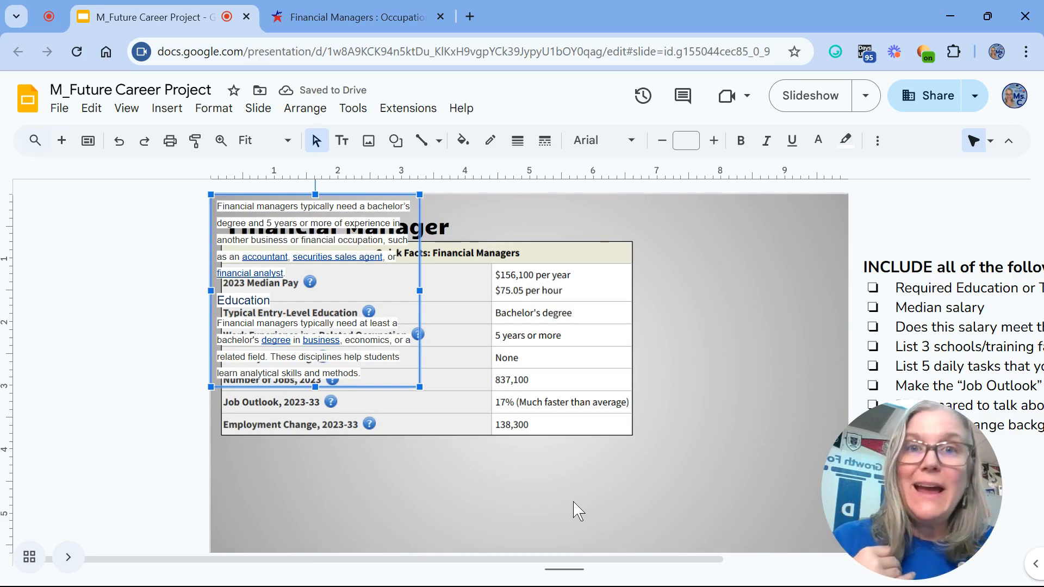
left_click_drag(400, 386, 826, 393)
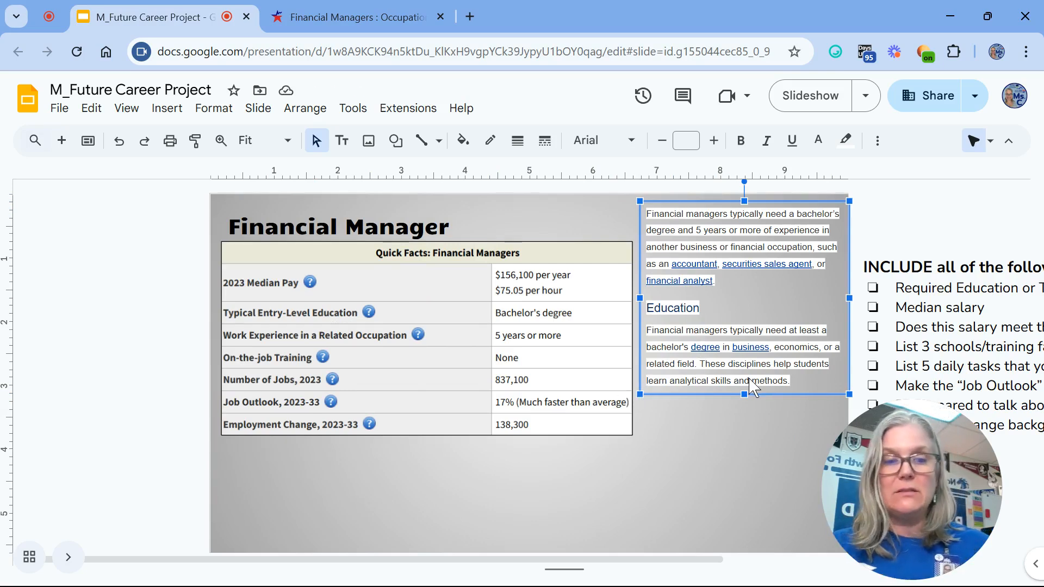
key("ctrl+backslash")
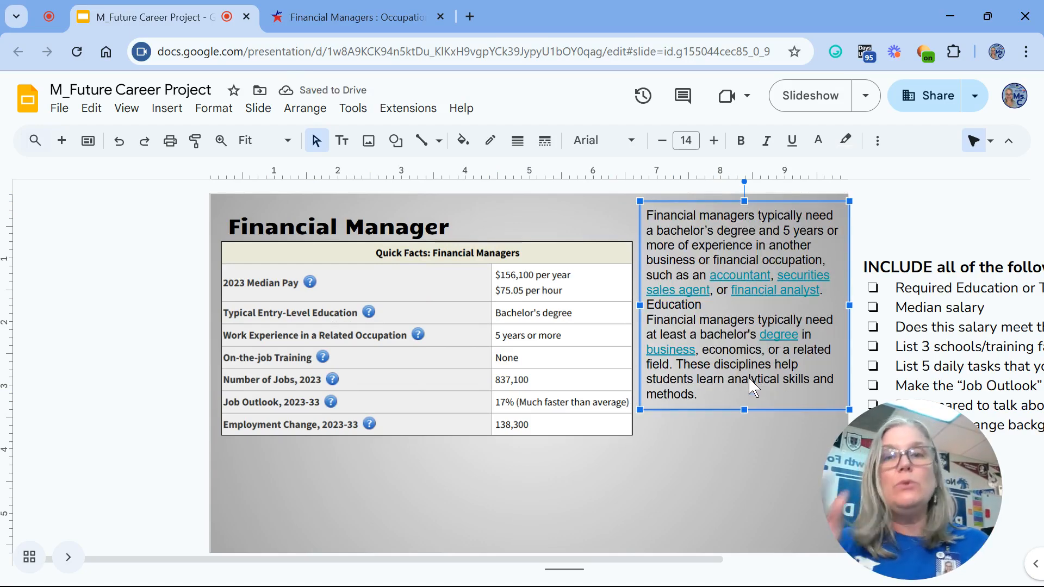
left_click(723, 275)
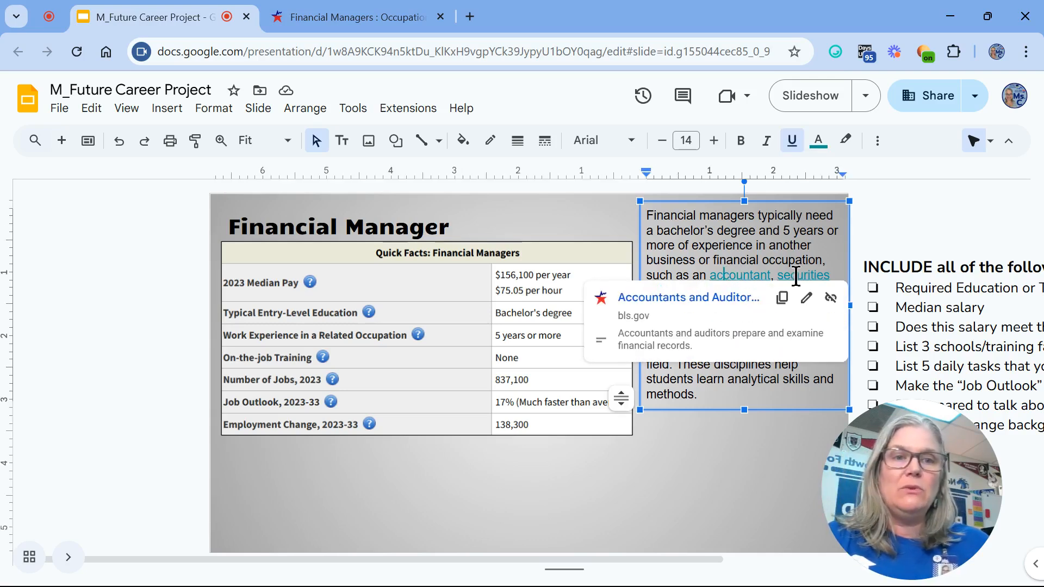
left_click(799, 250)
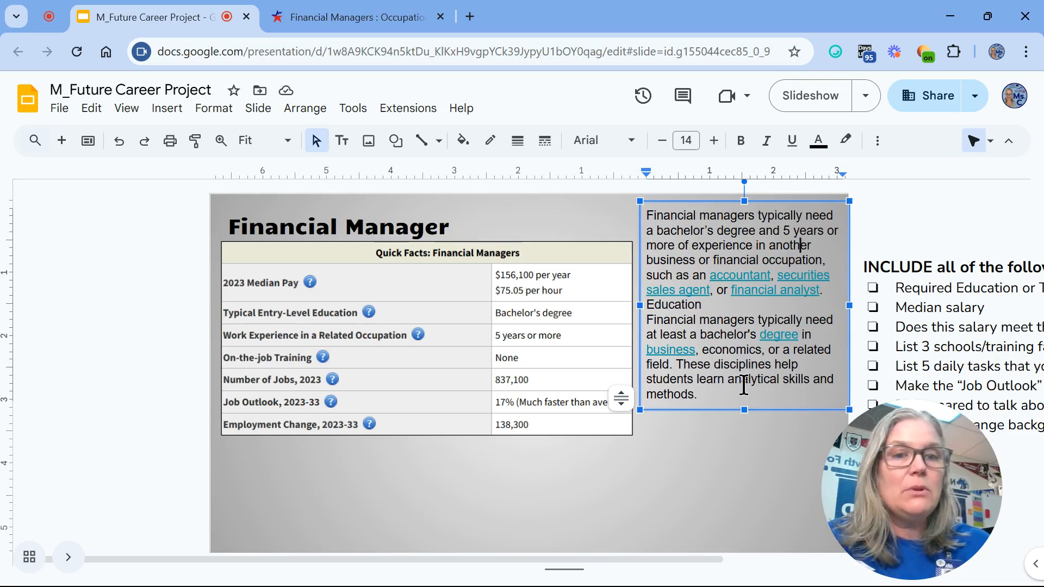
left_click(644, 201)
key("Delete")
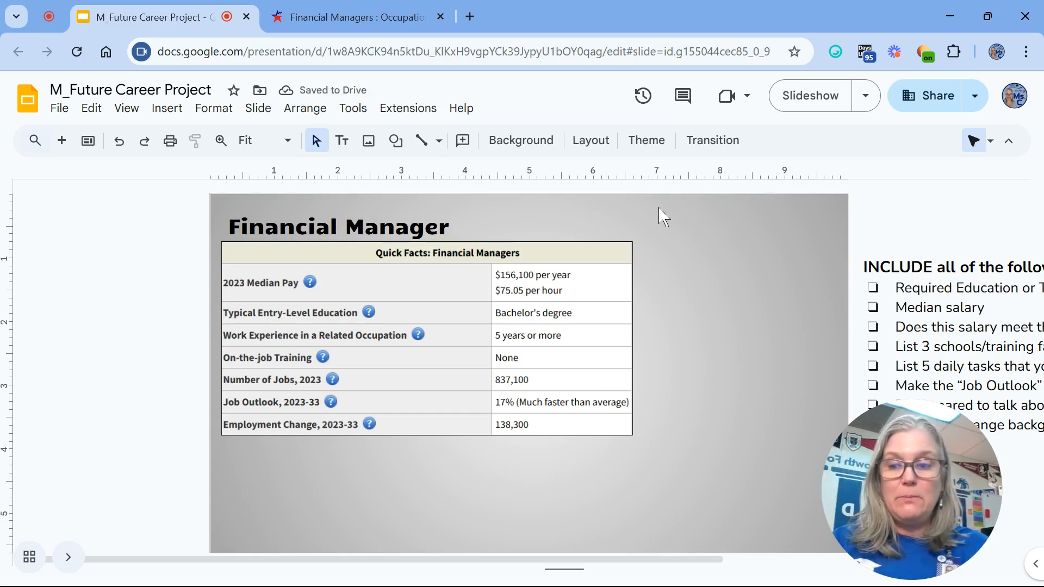
Paste the copied text without formatting beside the Quick Facts table and head it with the checklist's "Required Education or Training for Entry".
type("Financial managers typically need a bachelor's degree and 5 years or more of experience in another business or financial occupation, such as an accountant, securities sales agent, or financial analyst.  Education Financial managers typically need at least a bachelor's degree in business, economics, or a related field. These disciplines help students learn analytical skills and methods")
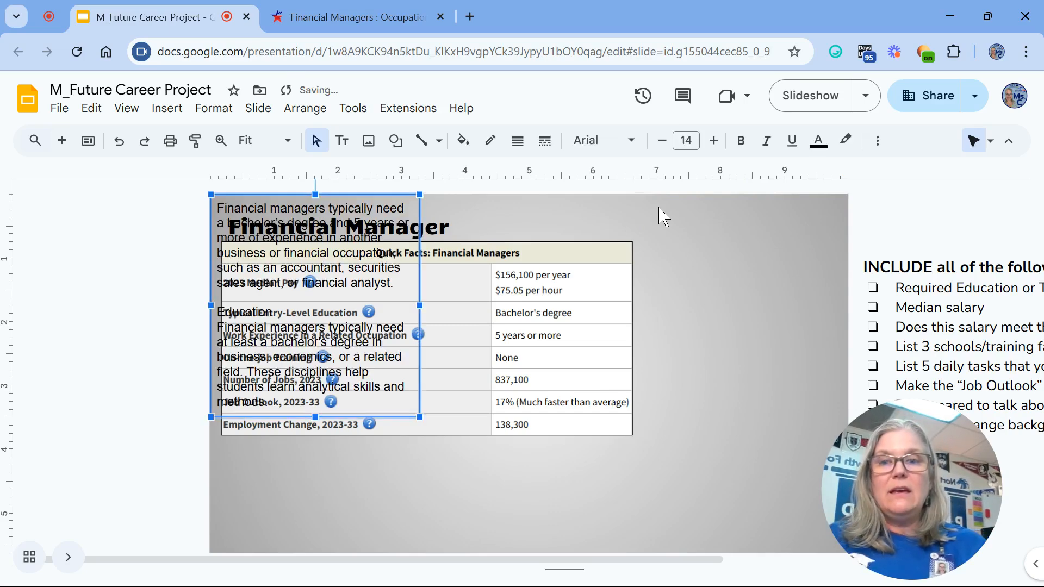
left_click_drag(359, 410, 788, 423)
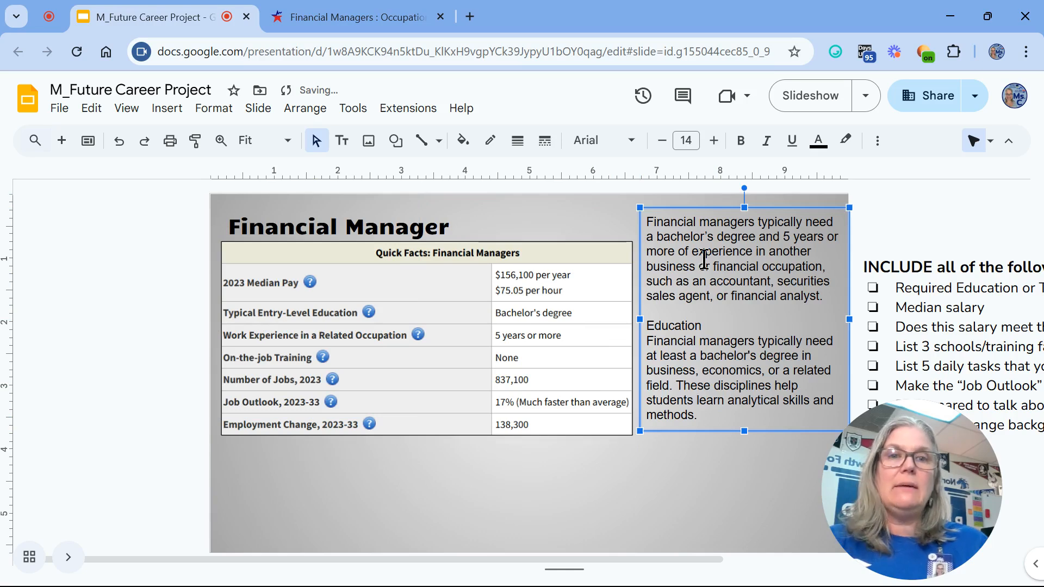
left_click(650, 222)
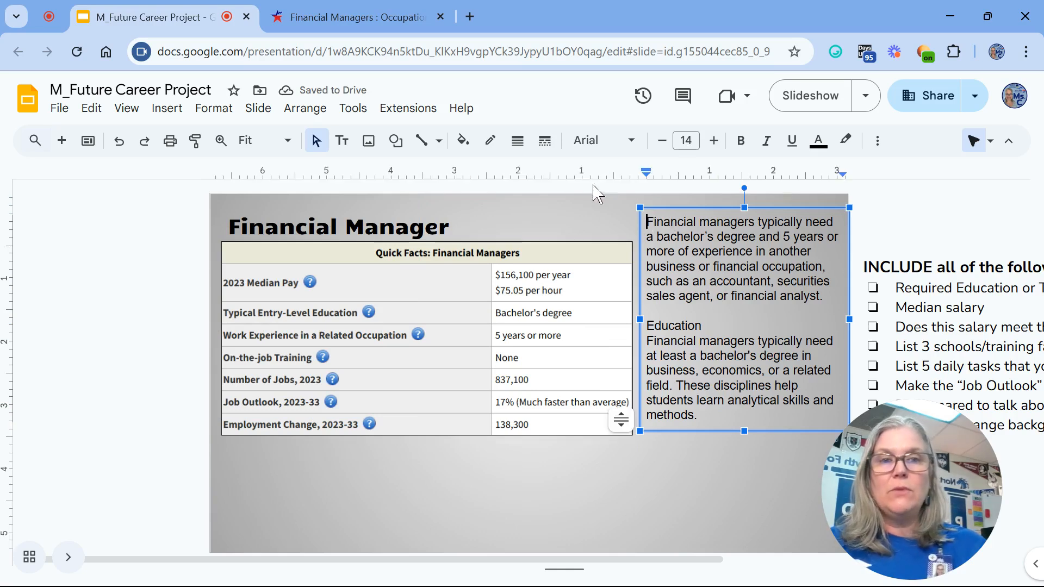
triple_click(927, 289)
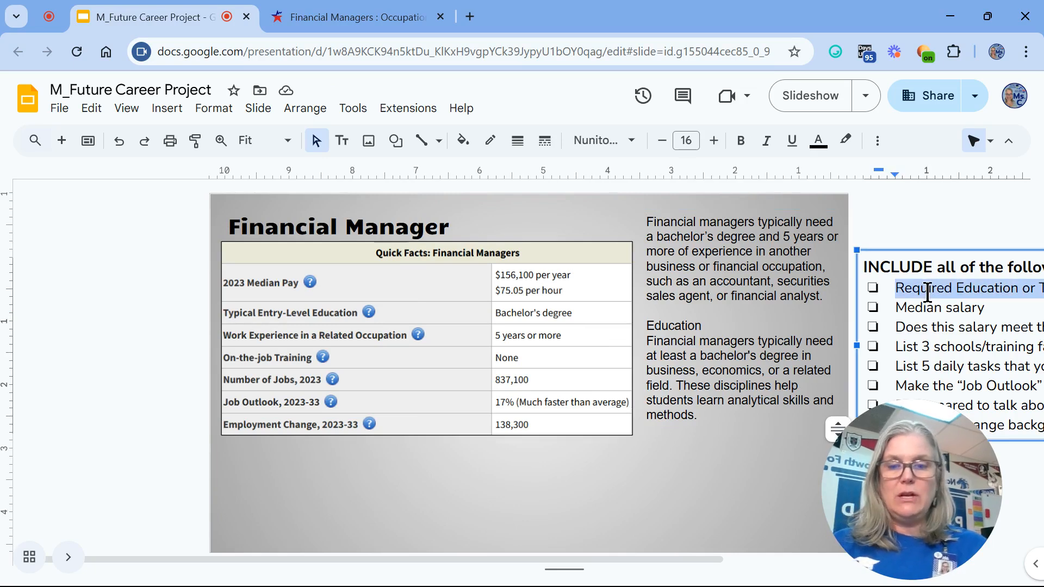
left_click(647, 223)
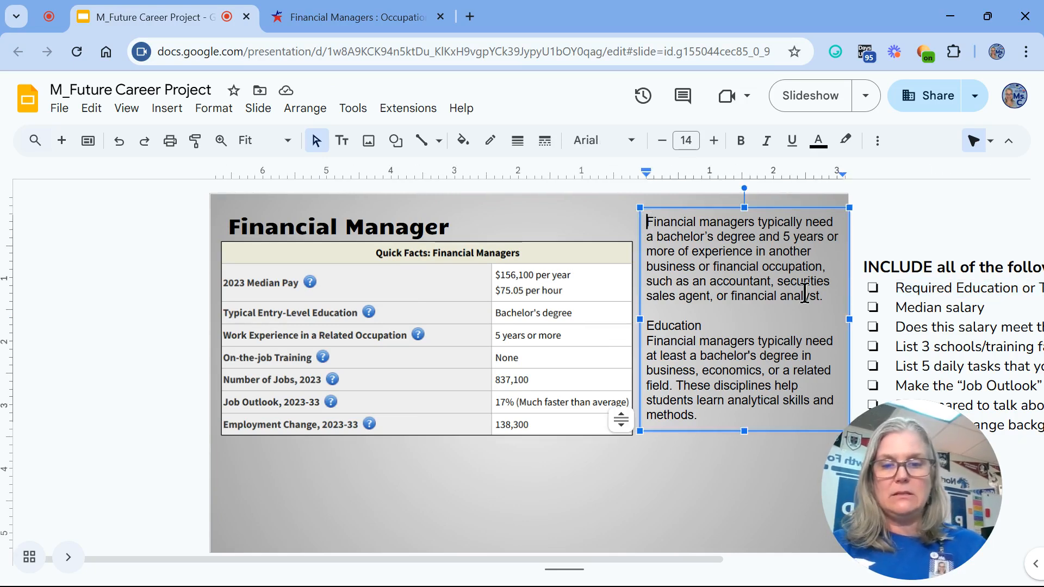
type("Required Education or Training for Entry")
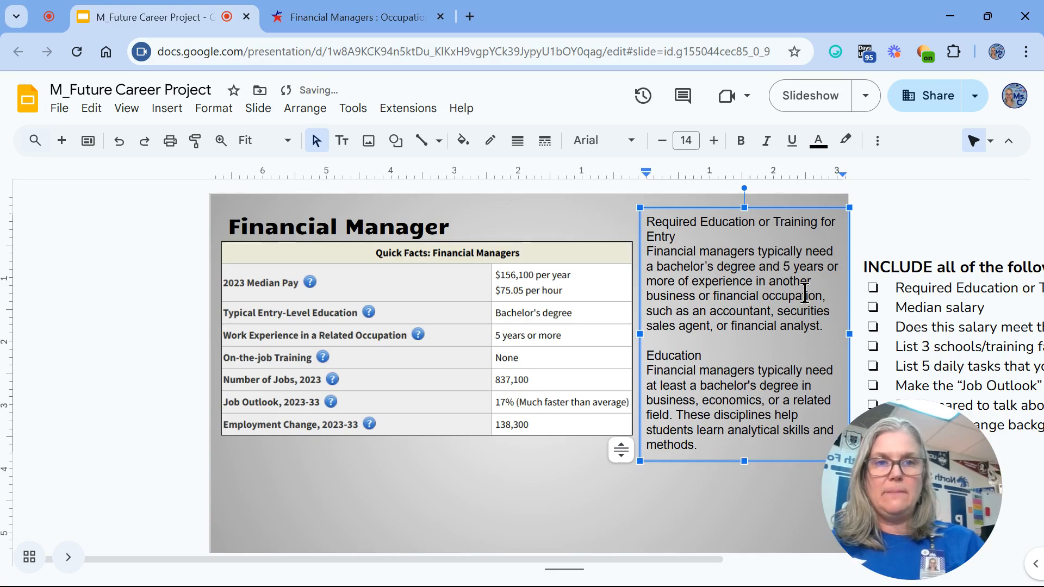
Reword the heading of the pasted text box to "Required Education & Experience for Entry".
key("Up")
key("Up")
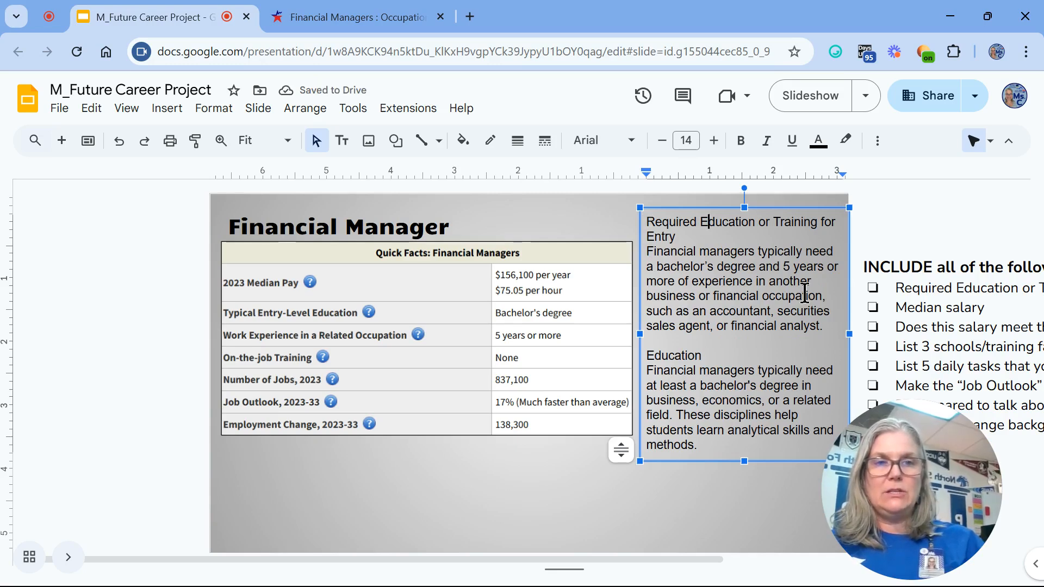
key("Delete")
key("Delete")
key("Delete")
key("Delete")
key("Delete")
key("Delete")
key("Delete")
key("Delete")
key("Delete")
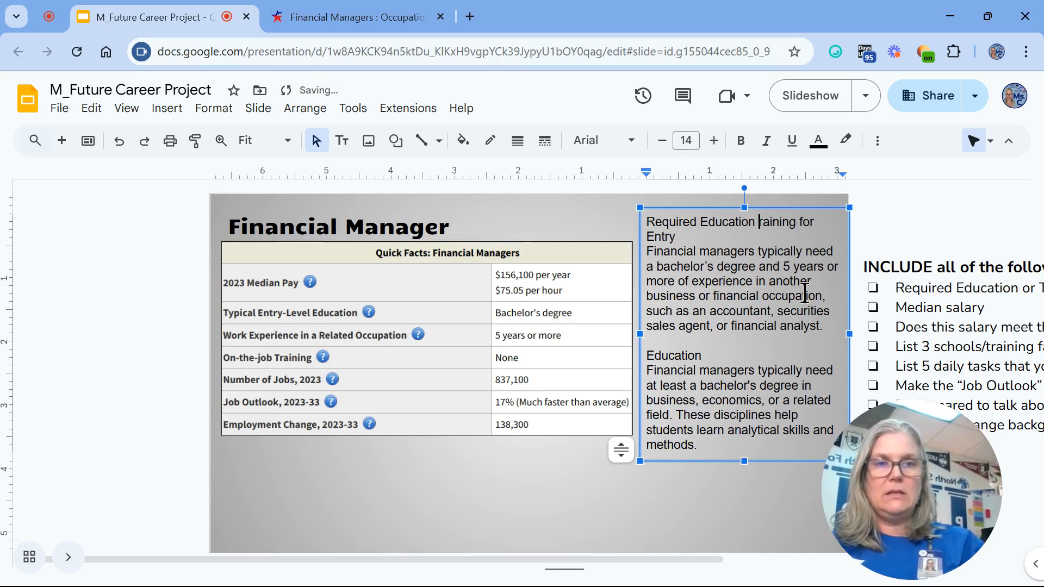
key("Delete")
key("Delete")
key("Delete")
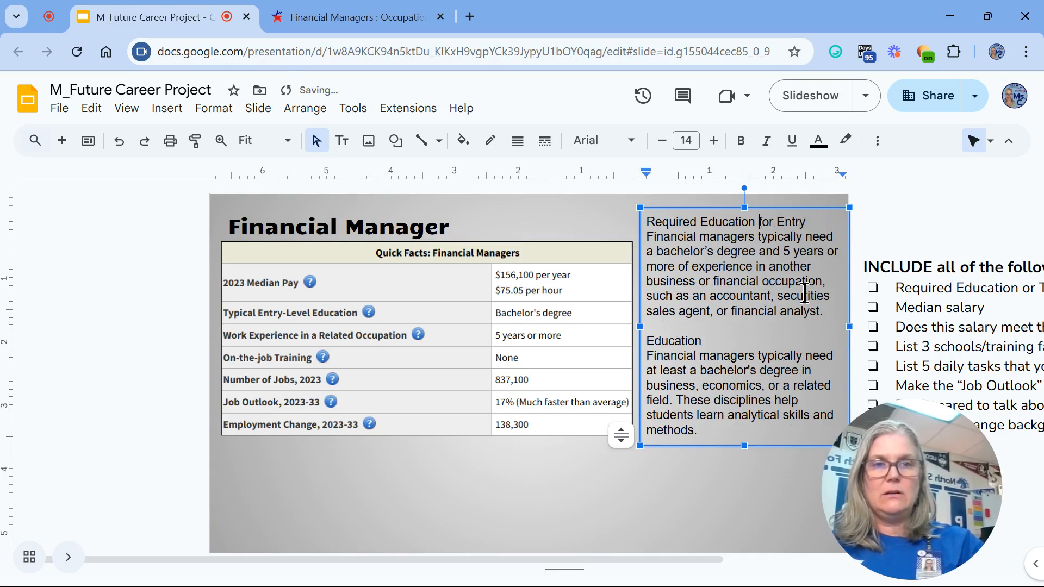
type("& Expe")
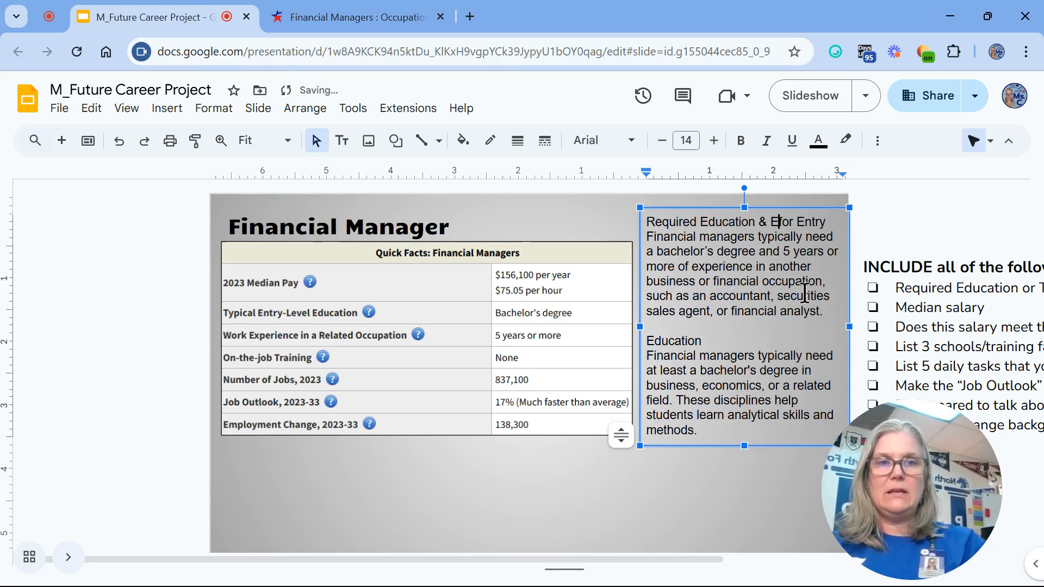
type("rience")
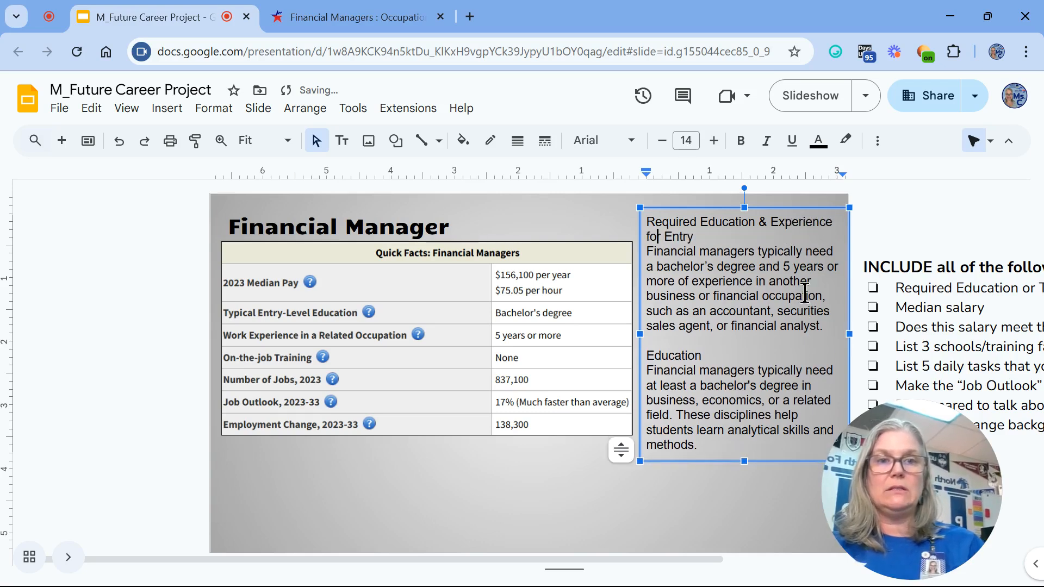
Shorten the text box heading to "Required Education & Experience" by removing "for Entry".
key("Right")
key("BackSpace")
key("BackSpace")
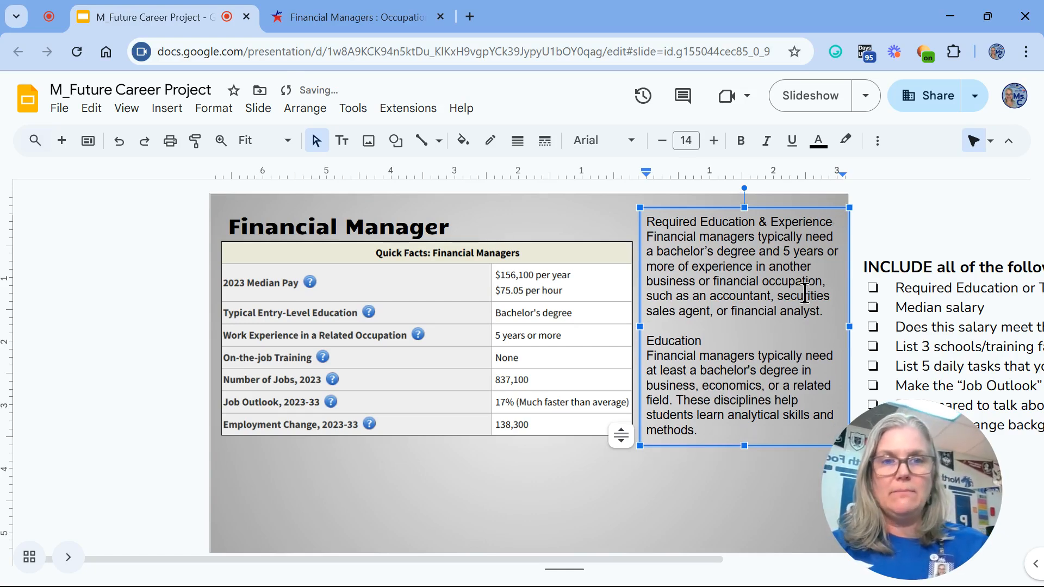
Insert "(business, economics, or a related field)" after "bachelor's degree" in the first paragraph, reusing the wording from the Education section.
key("Down")
key("Left")
key("Left")
key("Left")
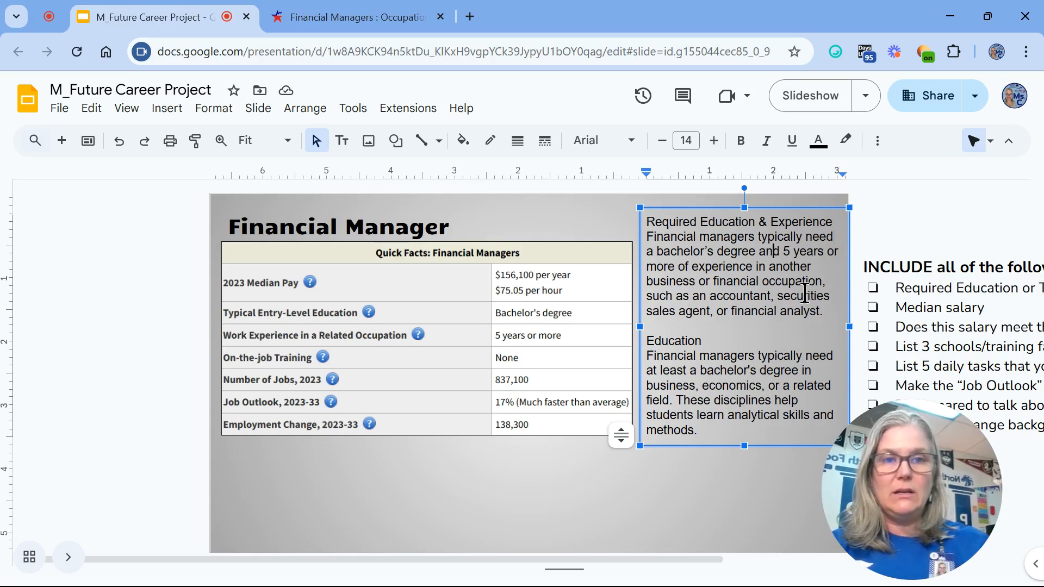
type("(")
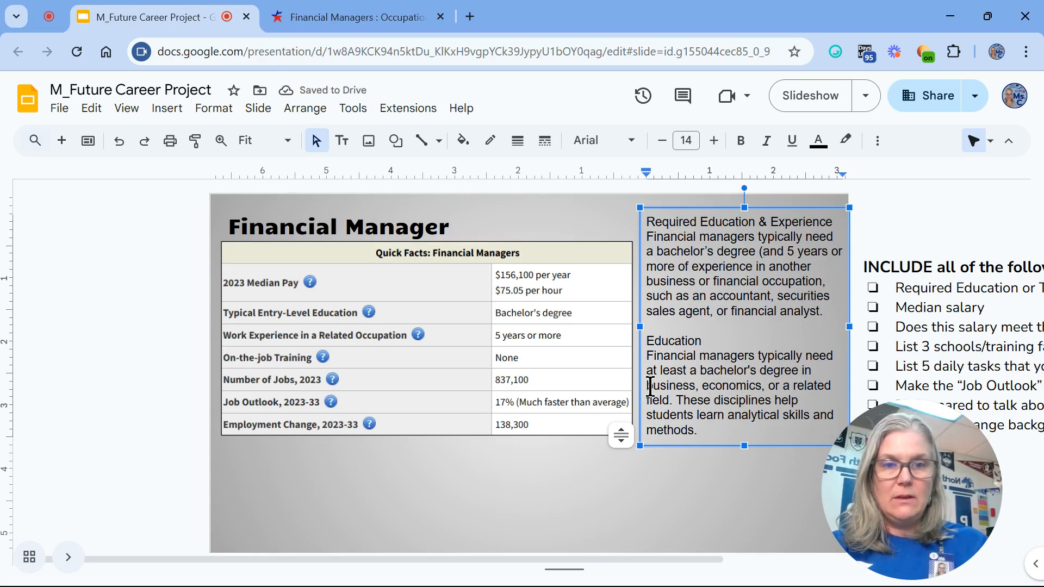
left_click_drag(645, 387, 674, 405)
key("ctrl+c")
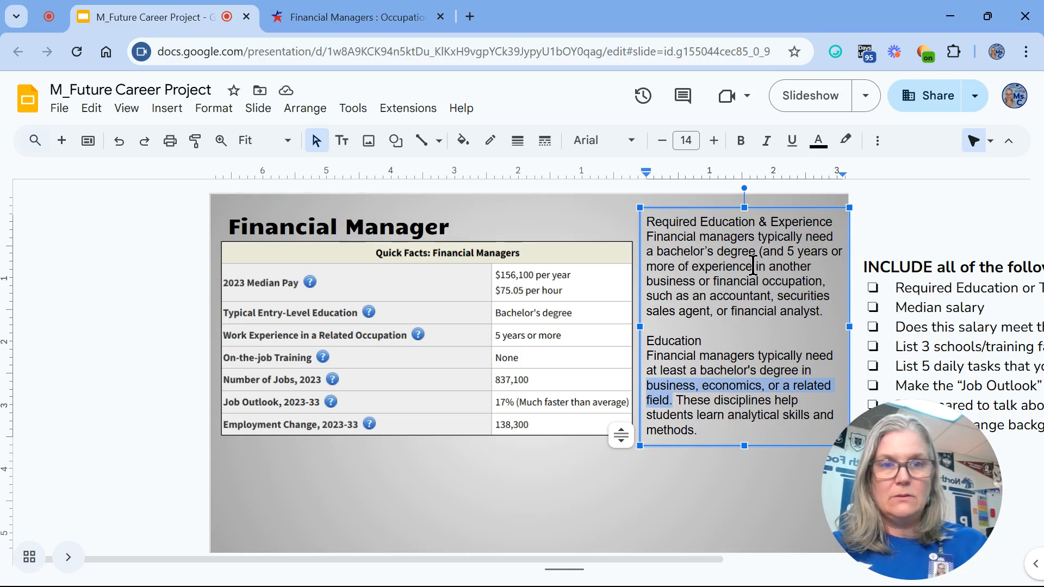
left_click(762, 251)
key("ctrl+v")
key("BackSpace")
type(")")
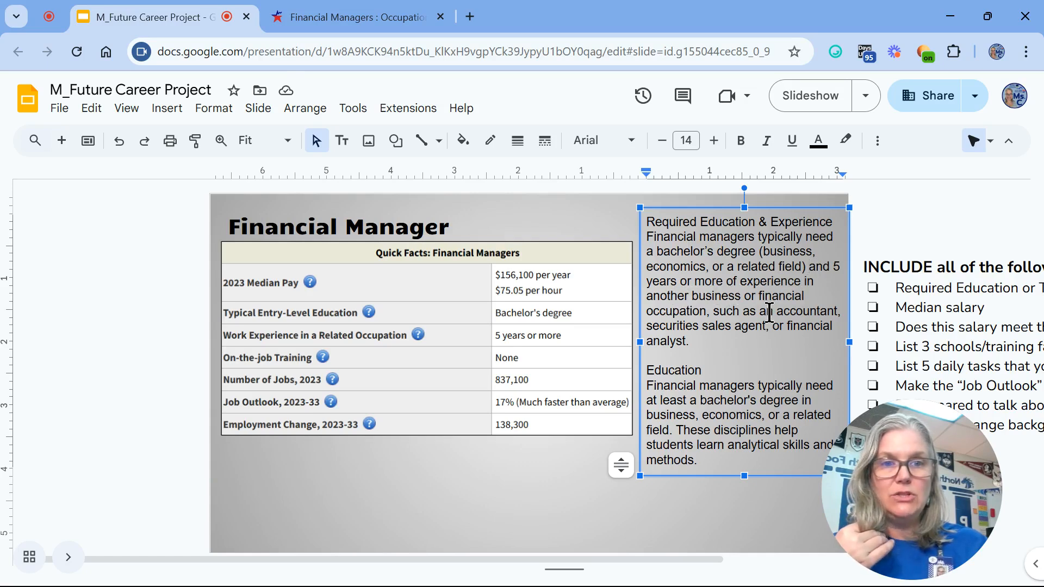
Delete the separate Education section from the text box and make the "Required Education & Experience" heading bold.
left_click_drag(717, 359, 741, 471)
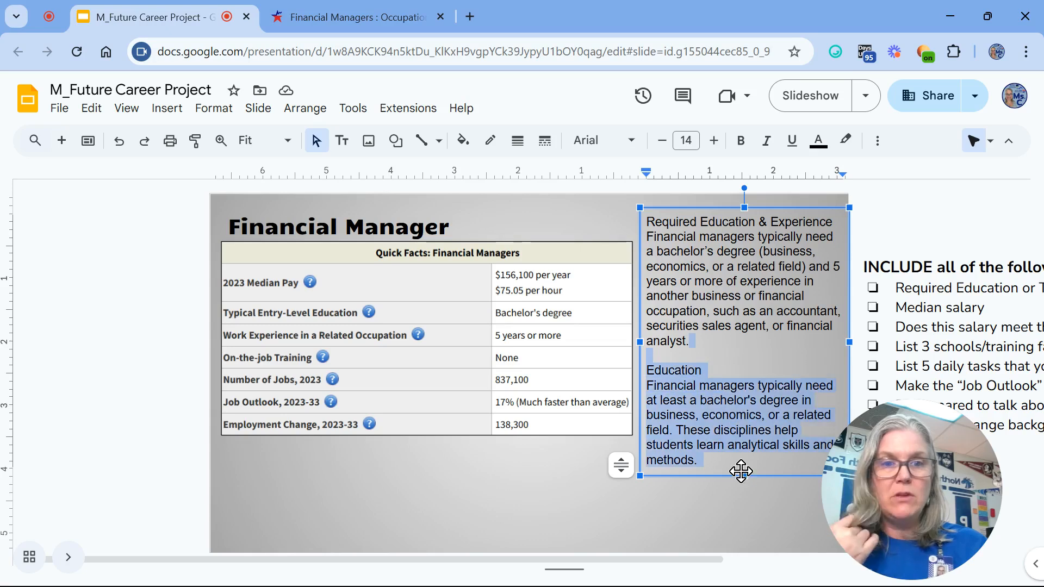
key("BackSpace")
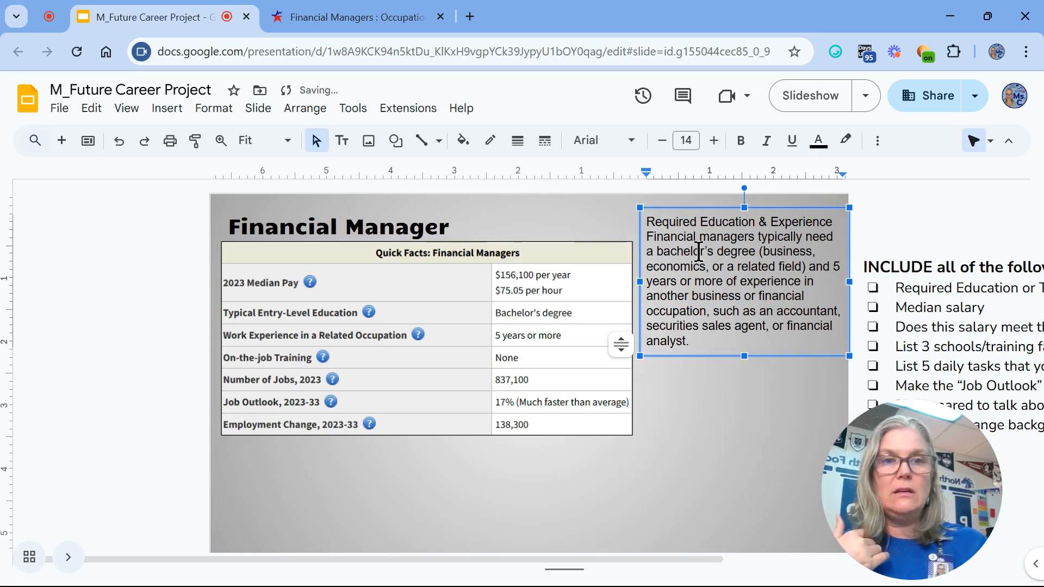
double_click(674, 227)
left_click(674, 228)
double_click(677, 223)
left_click(679, 220)
double_click(680, 218)
left_click_drag(646, 221, 841, 222)
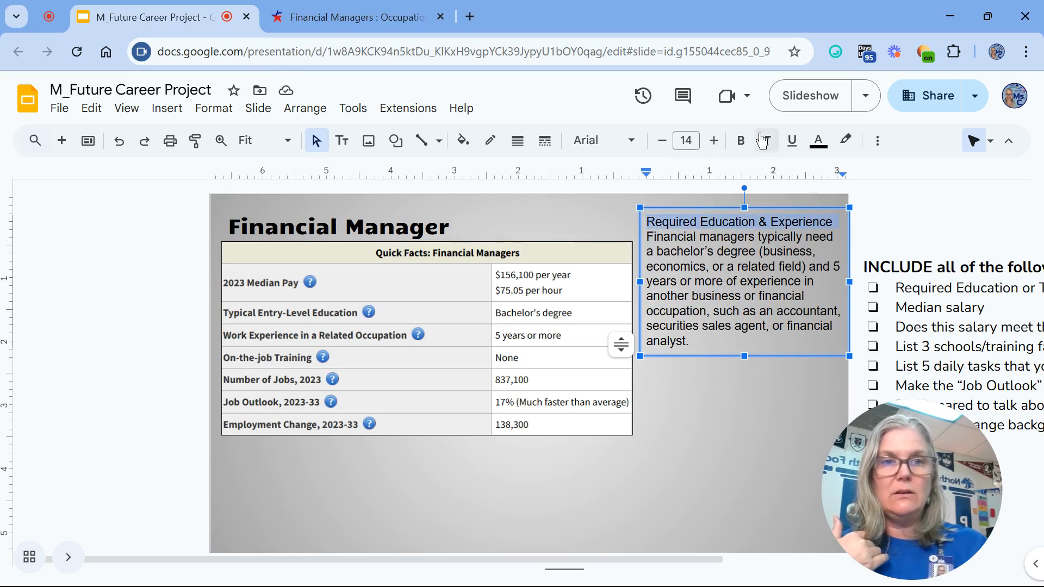
left_click(741, 140)
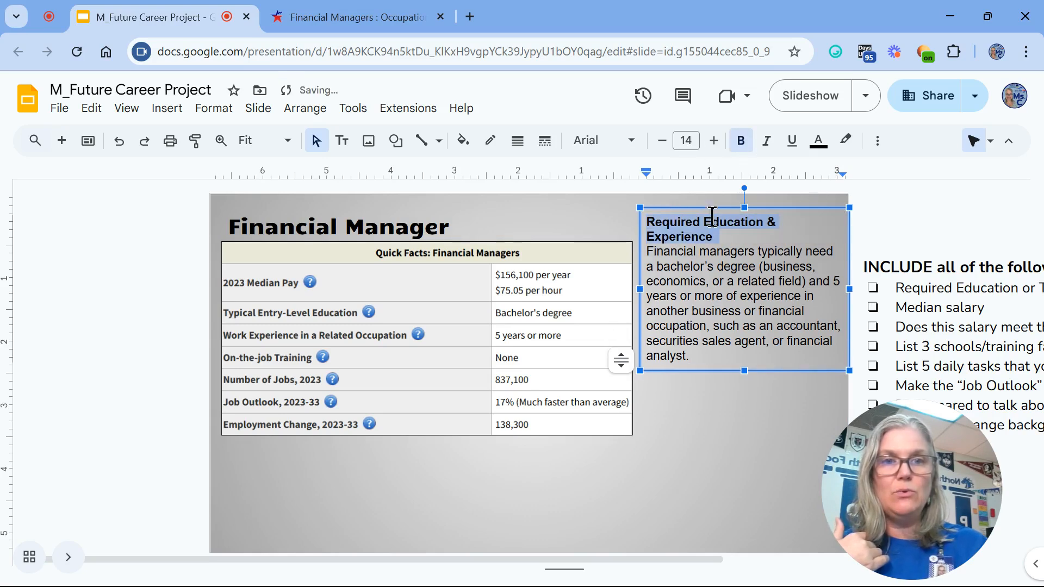
Shrink the Quick Facts image and widen the education text box toward it to fill the freed space.
left_click(629, 285)
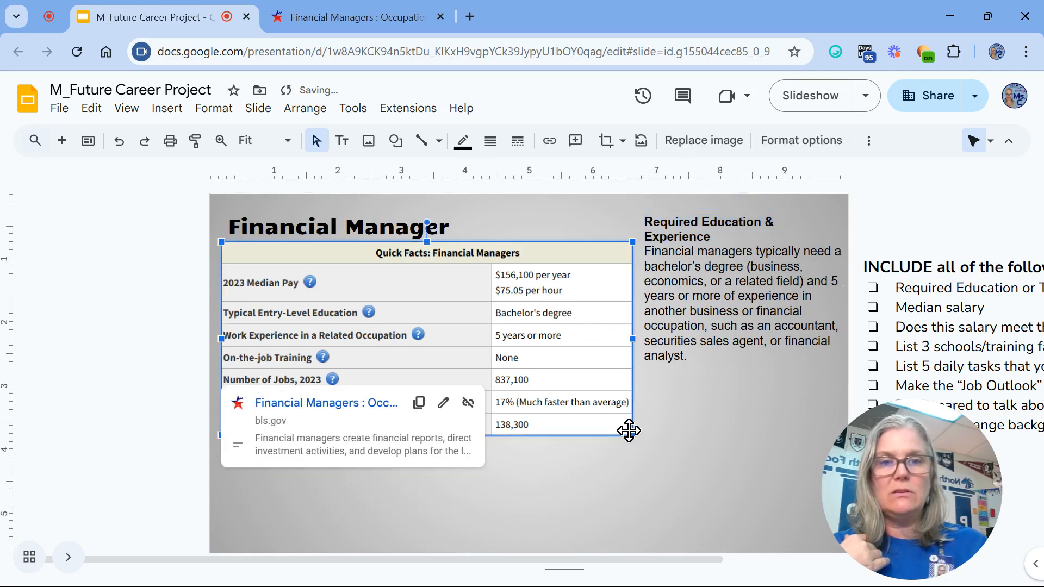
left_click_drag(625, 432, 574, 408)
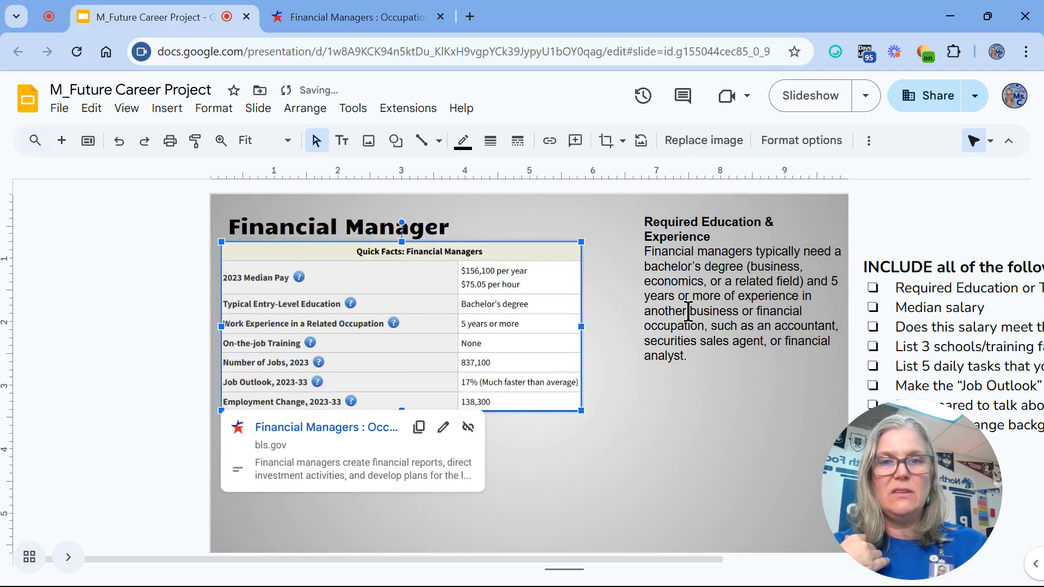
left_click(662, 326)
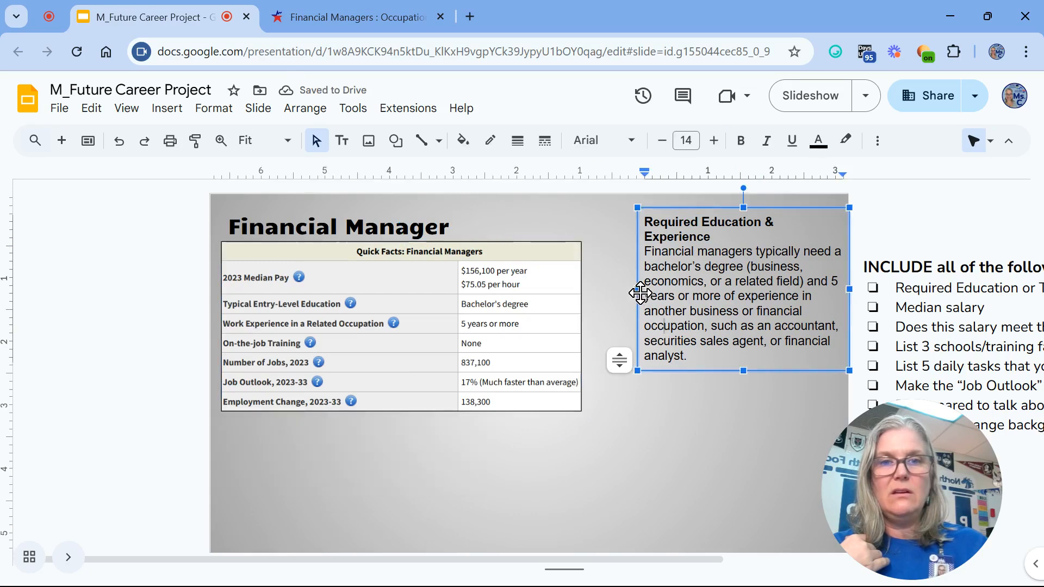
left_click_drag(641, 289, 589, 287)
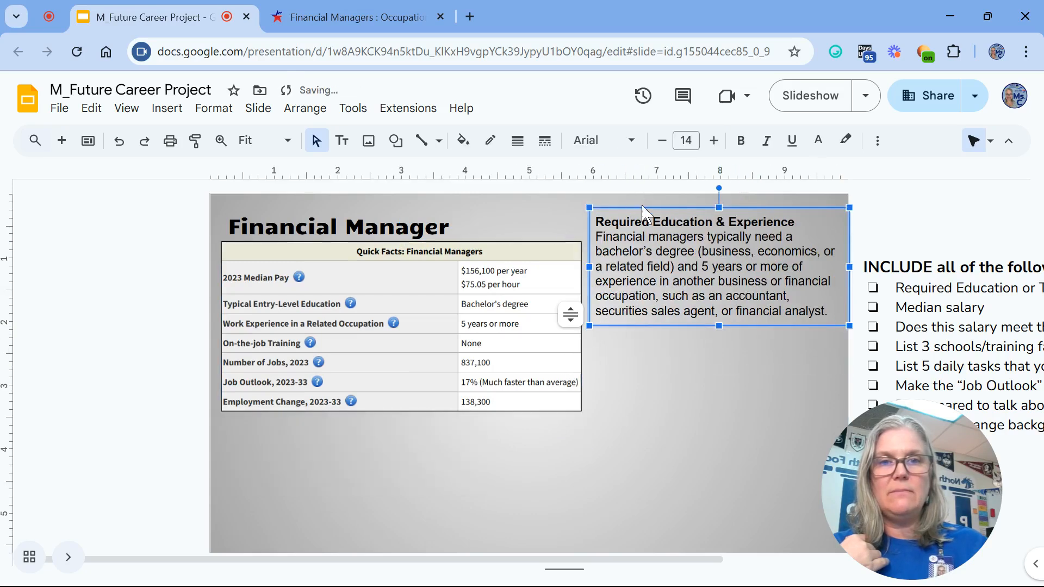
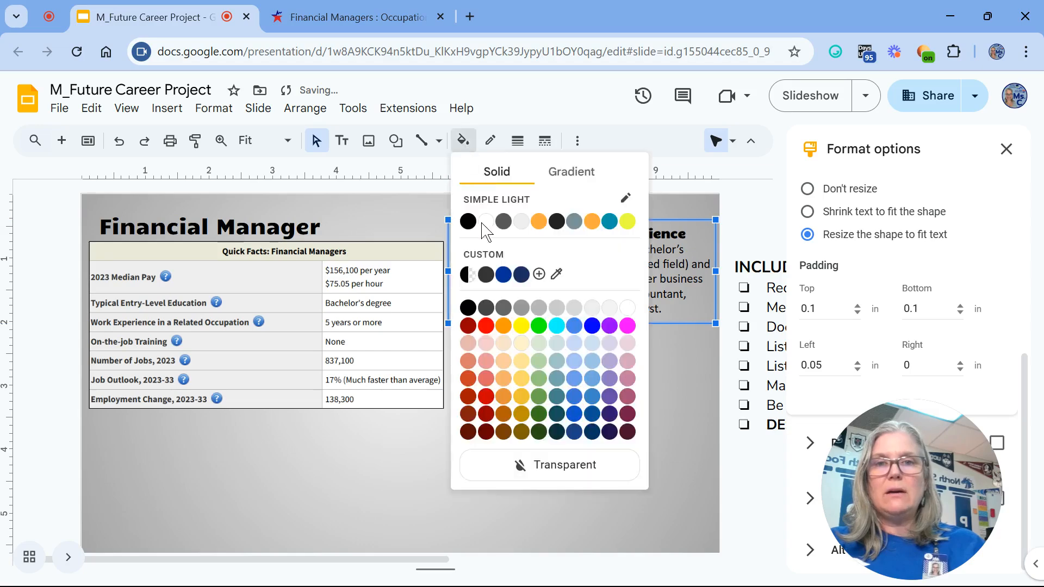
Fill the education text box with white and give it a thicker dark green border.
left_click(624, 304)
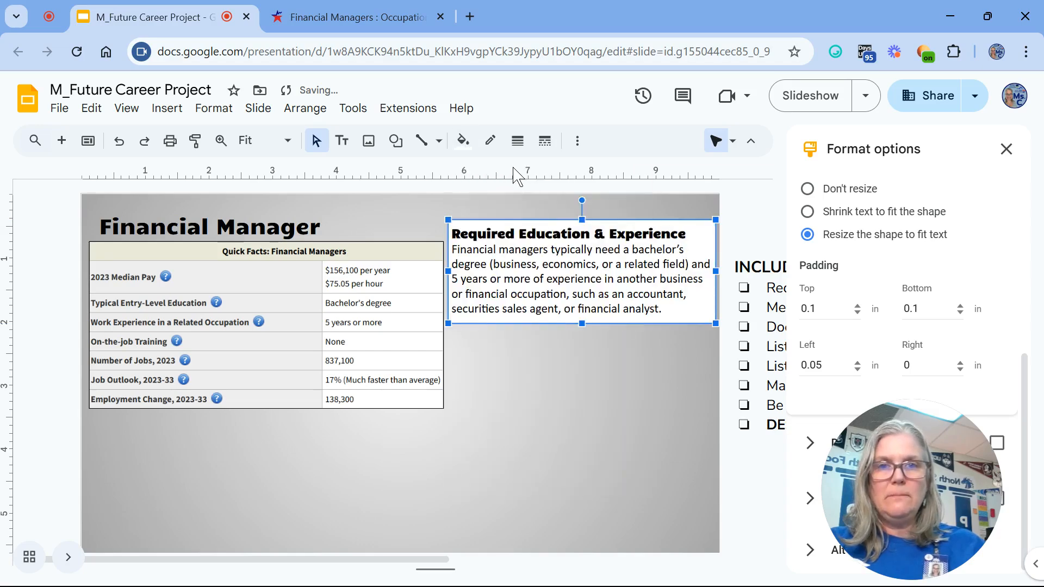
left_click(518, 143)
left_click(521, 196)
left_click(490, 141)
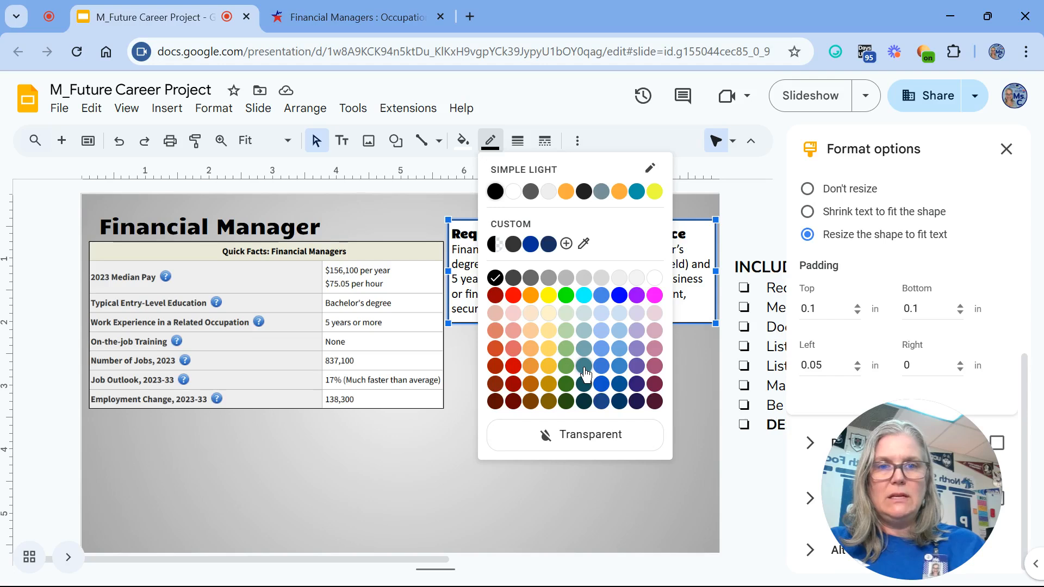
left_click(566, 383)
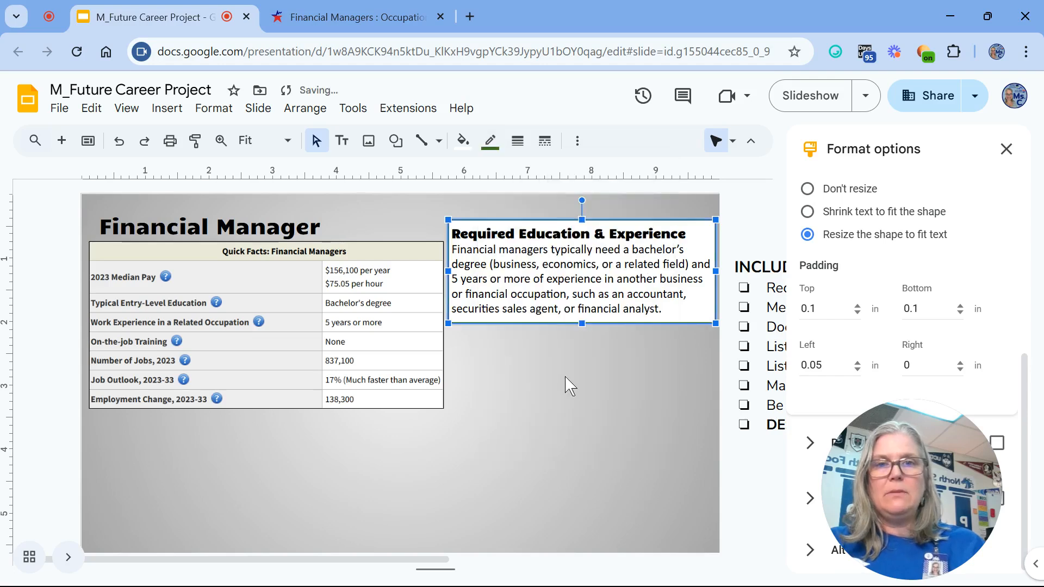
left_click(566, 384)
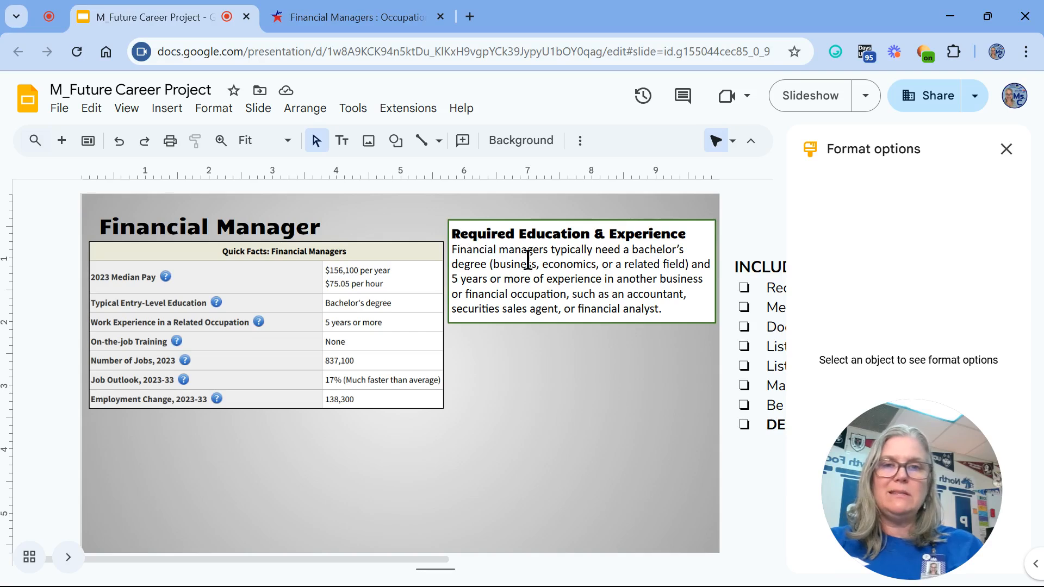
Narrow the education text box slightly from its outer edge near the slide's border.
left_click(707, 274)
left_click_drag(716, 272, 713, 278)
left_click(661, 335)
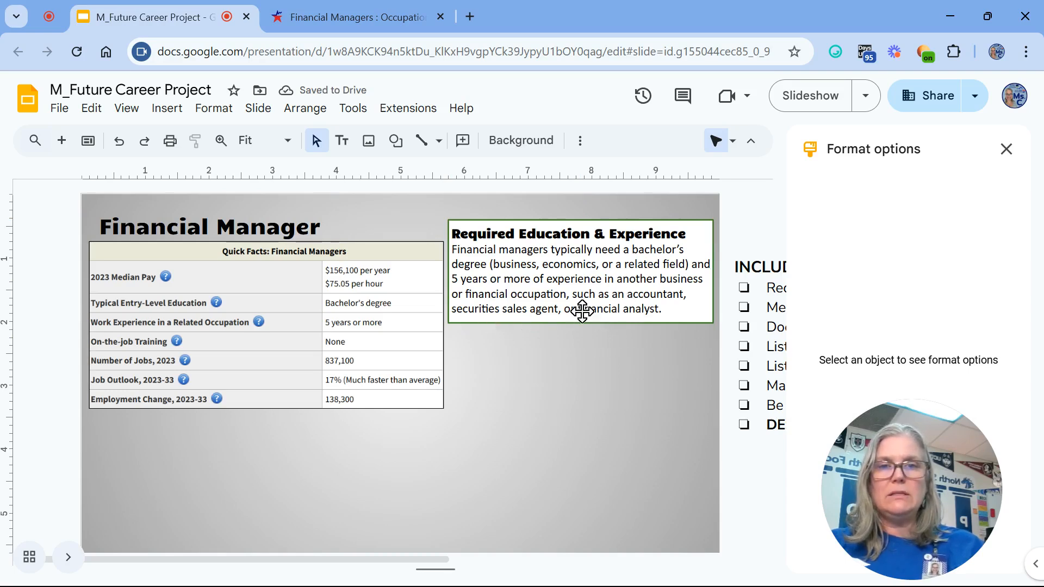
Look up the words "securities" and "analyst" from the education text in the dictionary, and close it.
double_click(474, 308)
right_click(475, 308)
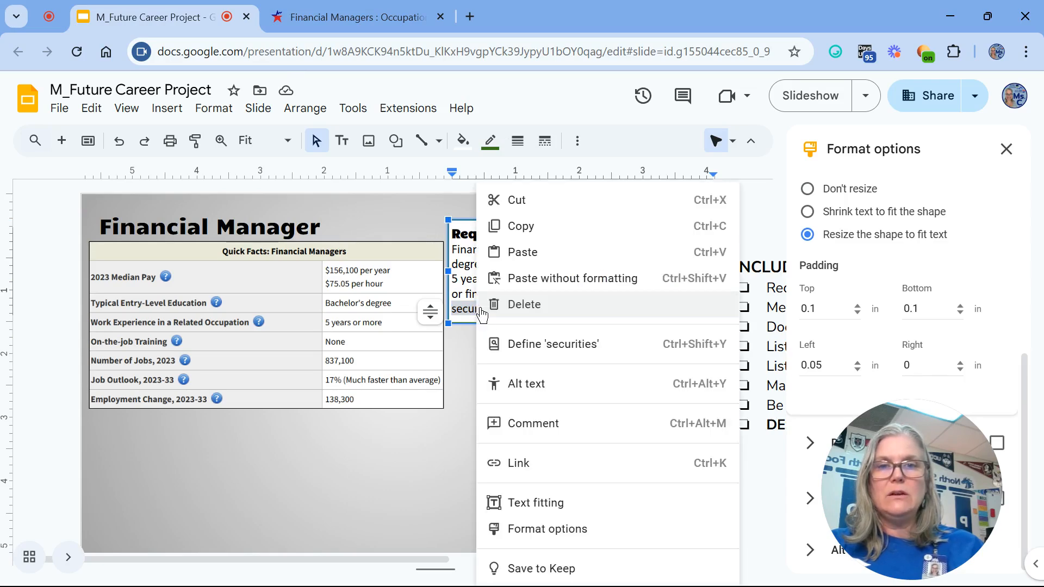
left_click(516, 345)
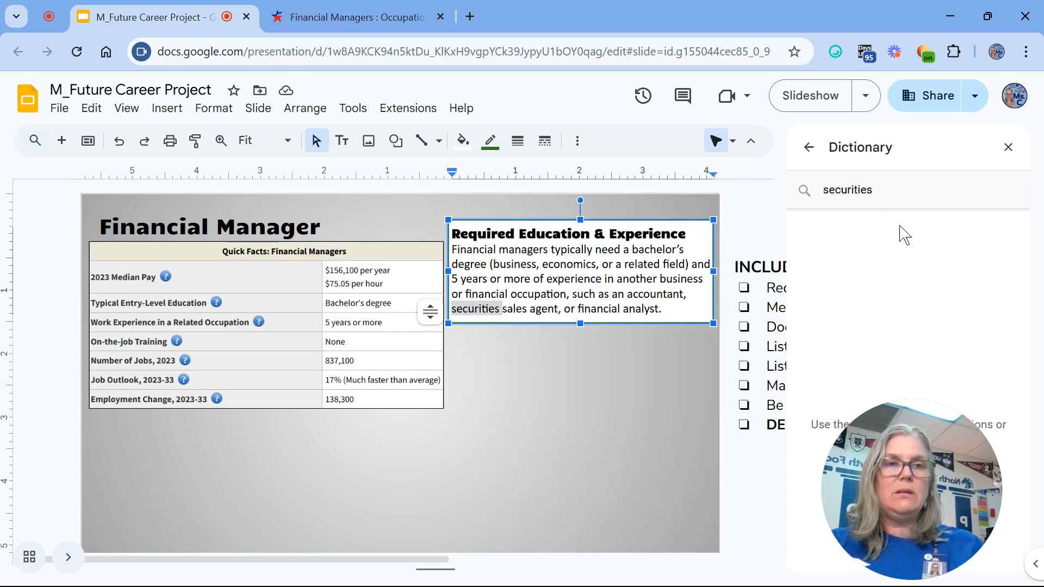
double_click(642, 308)
right_click(641, 308)
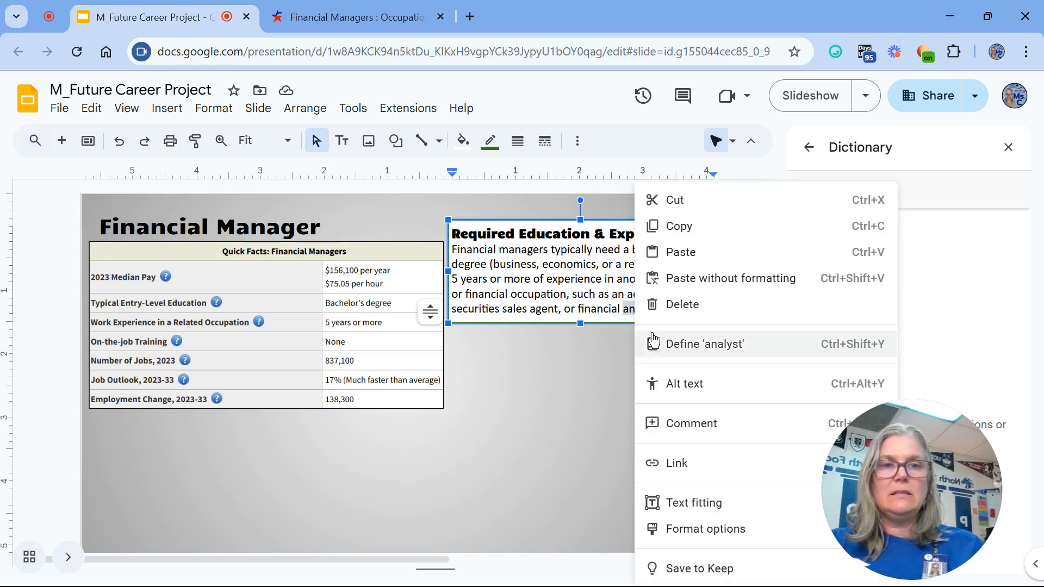
left_click(653, 341)
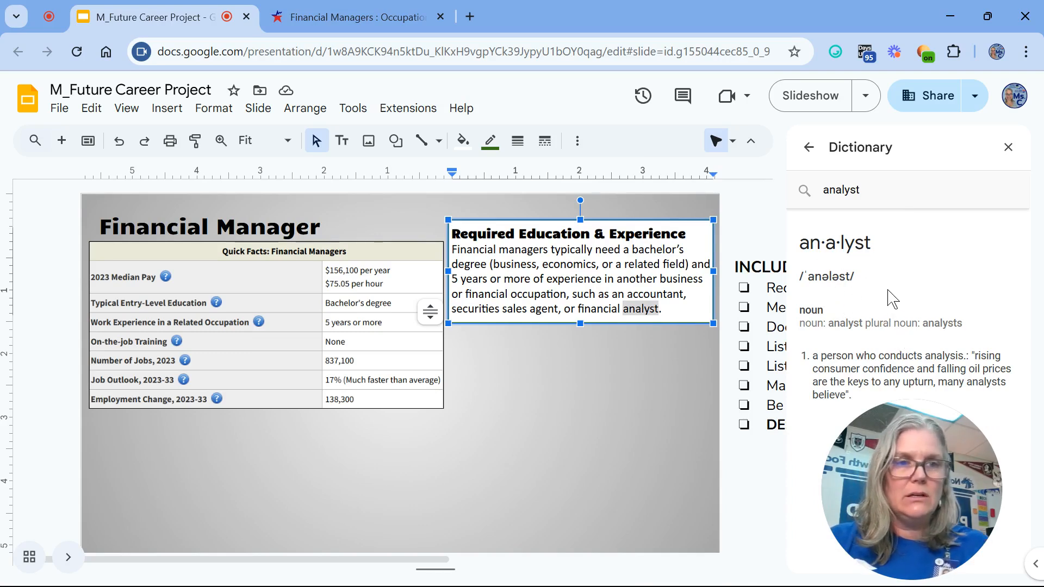
left_click_drag(925, 356, 961, 354)
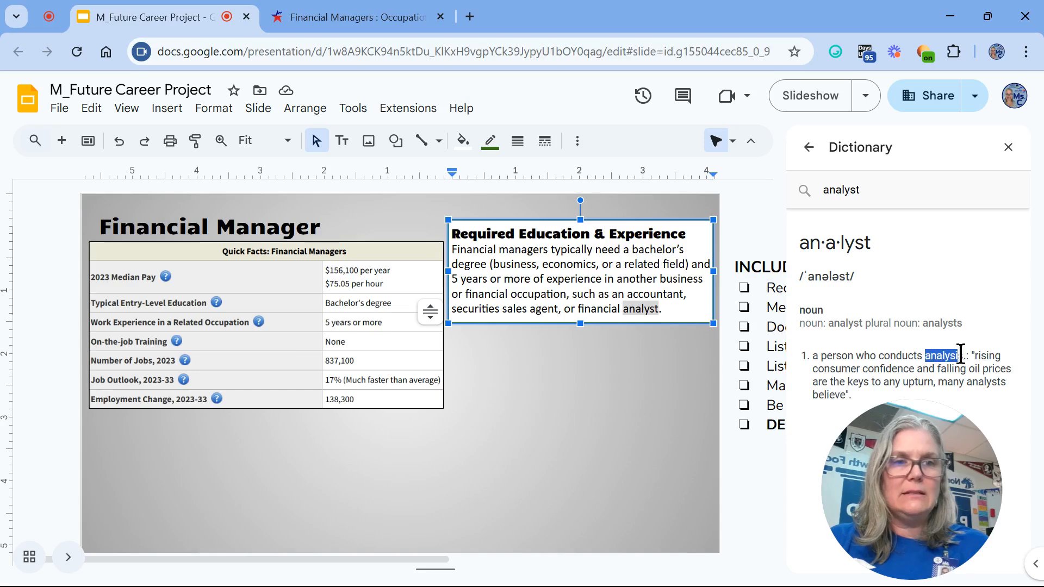
left_click_drag(890, 255, 783, 248)
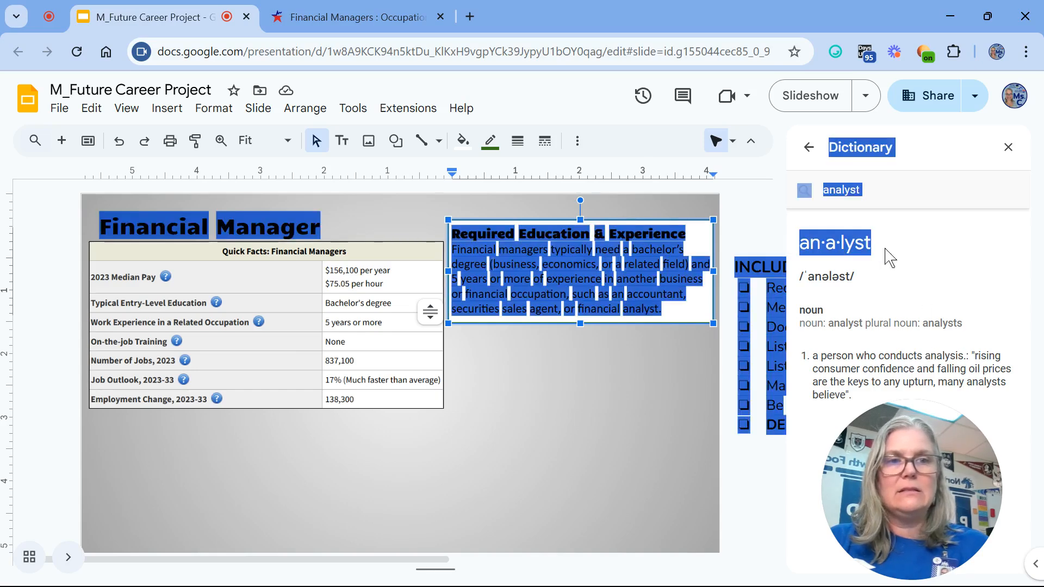
left_click(658, 261)
left_click(555, 373)
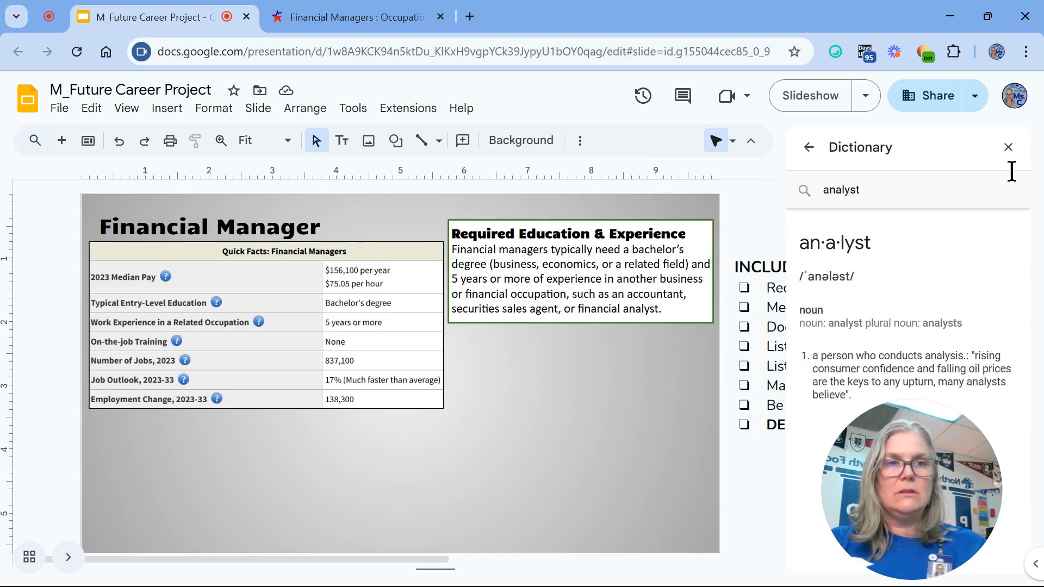
left_click(1008, 147)
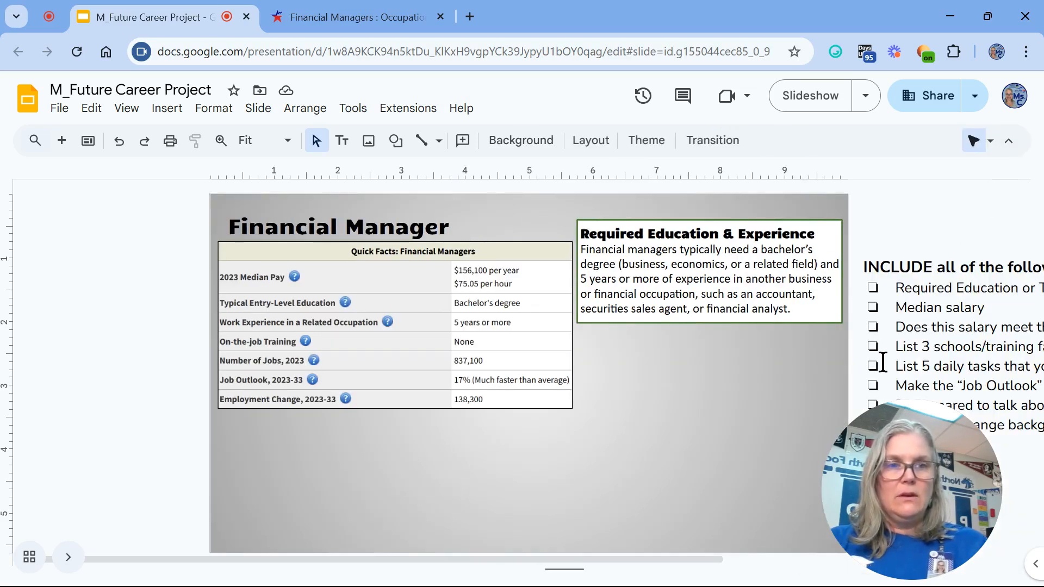
Delete the "Required Education or Training for Entry" item from the checklist beside the slide.
triple_click(917, 287)
key("BackSpace")
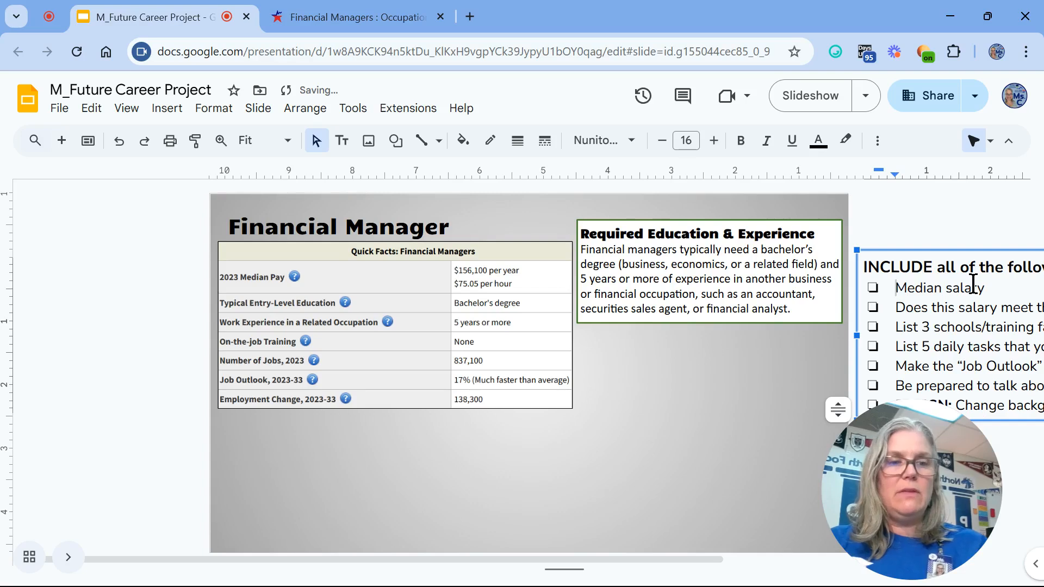
left_click_drag(931, 291, 935, 308)
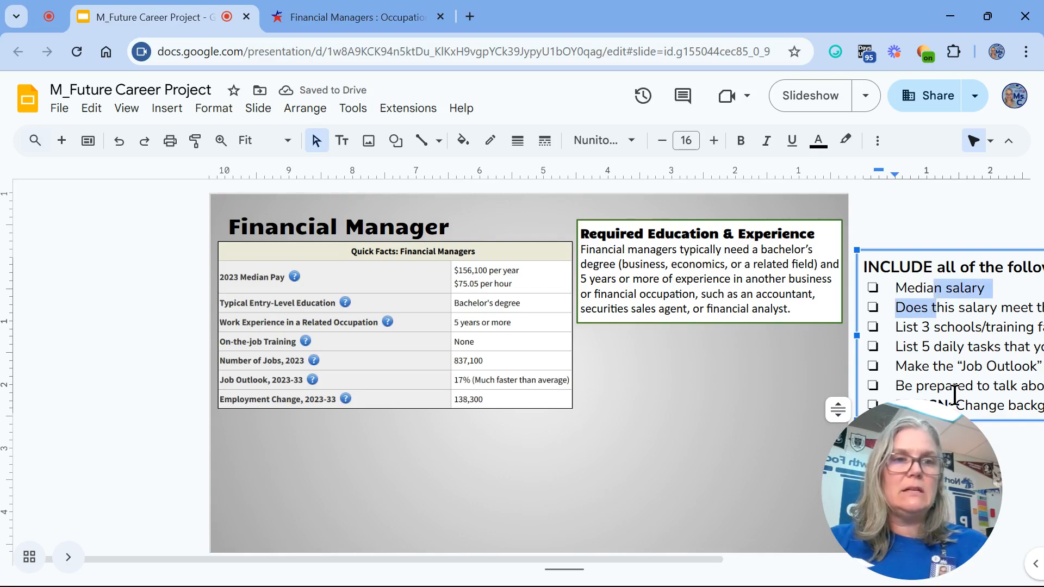
Check the Quick Facts image's link and delete the checklist item about making the "Job Outlook" image a hyperlink.
left_click_drag(674, 565, 759, 560)
left_click(789, 352)
triple_click(787, 350)
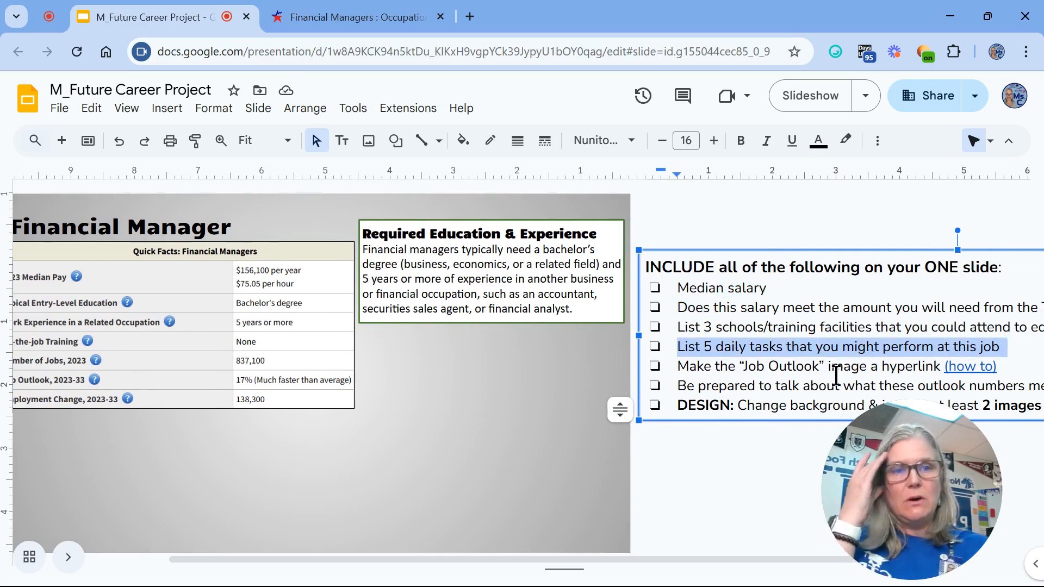
left_click(788, 369)
left_click_drag(675, 367, 1006, 367)
left_click(223, 338)
scroll(224, 337, "right", 5)
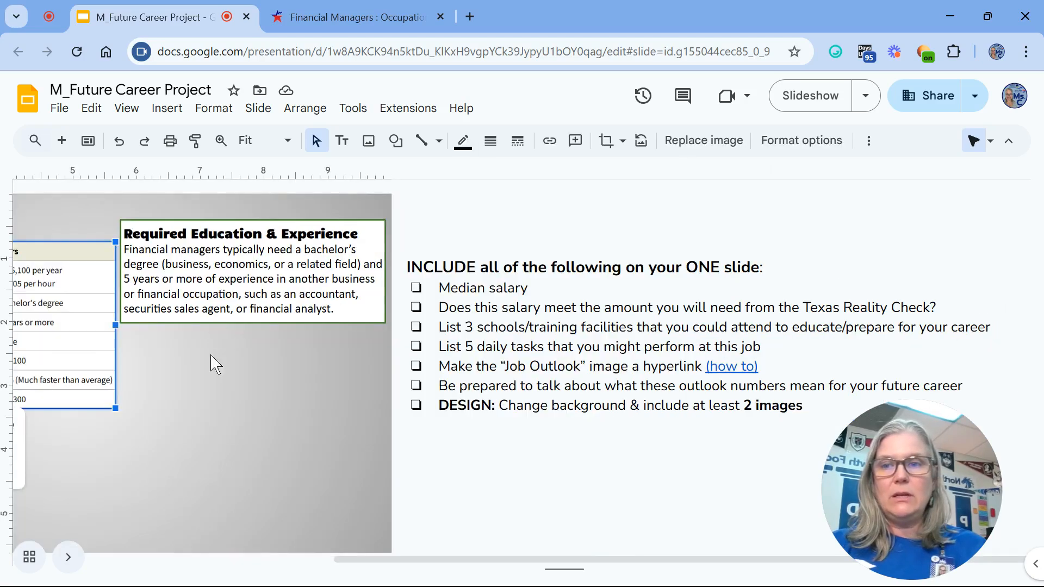
mouse_move(365, 565)
left_mouse_down()
mouse_move(174, 559)
mouse_move(375, 559)
left_mouse_up()
double_click(470, 368)
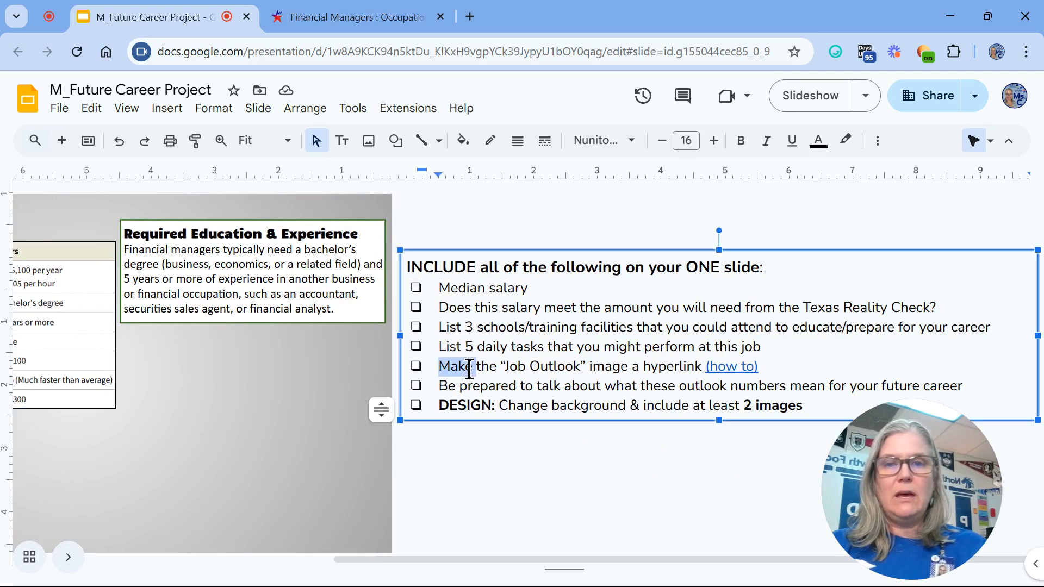
triple_click(474, 362)
key("BackSpace")
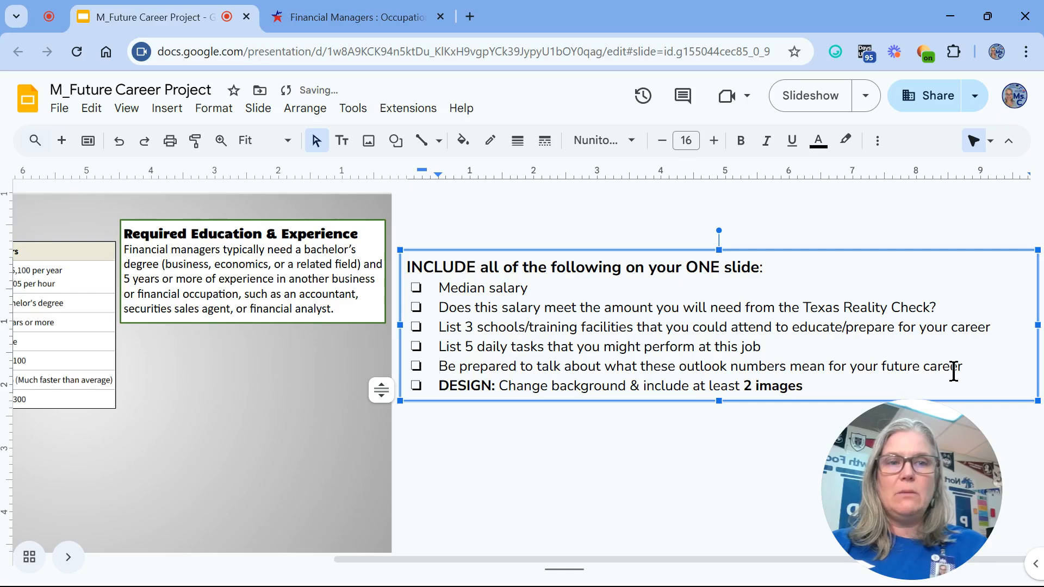
Delete the checklist item about being prepared to talk about what the outlook numbers mean.
left_click_drag(972, 368, 468, 401)
double_click(445, 371)
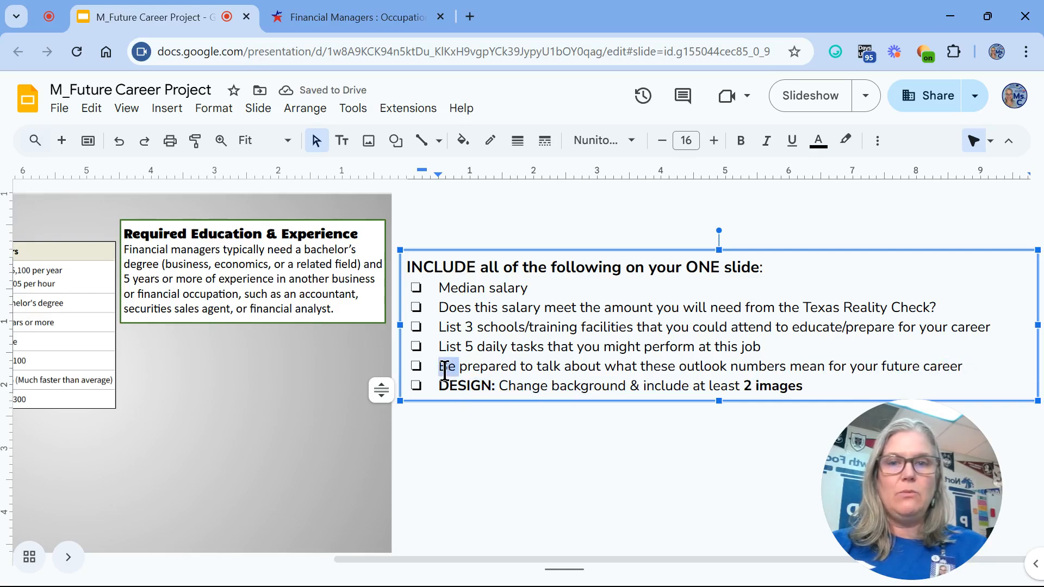
triple_click(444, 371)
key("BackSpace")
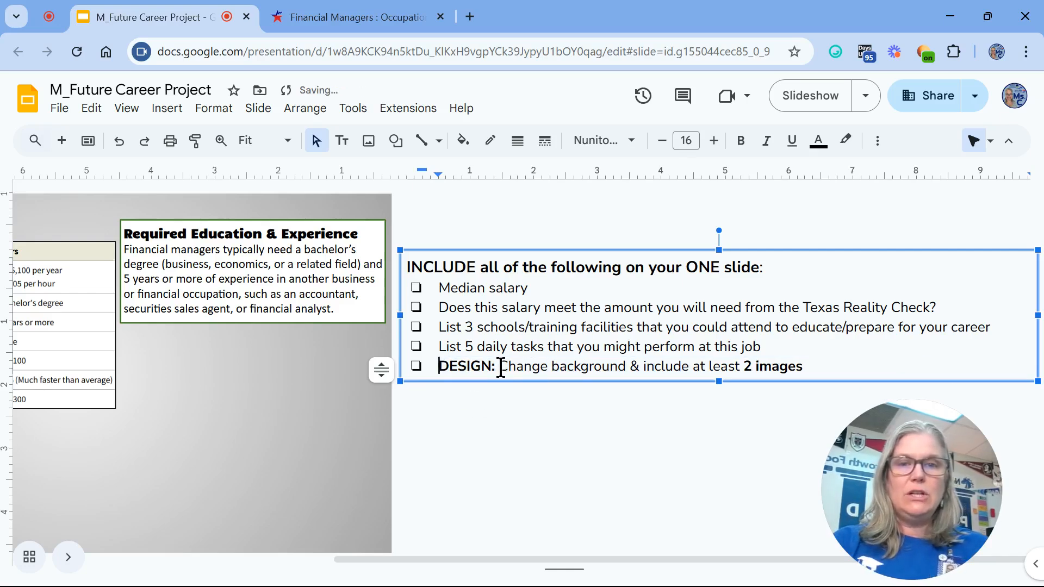
Delete "Change background &" from the DESIGN item in the requirements checklist.
left_click_drag(501, 367, 638, 368)
key("BackSpace")
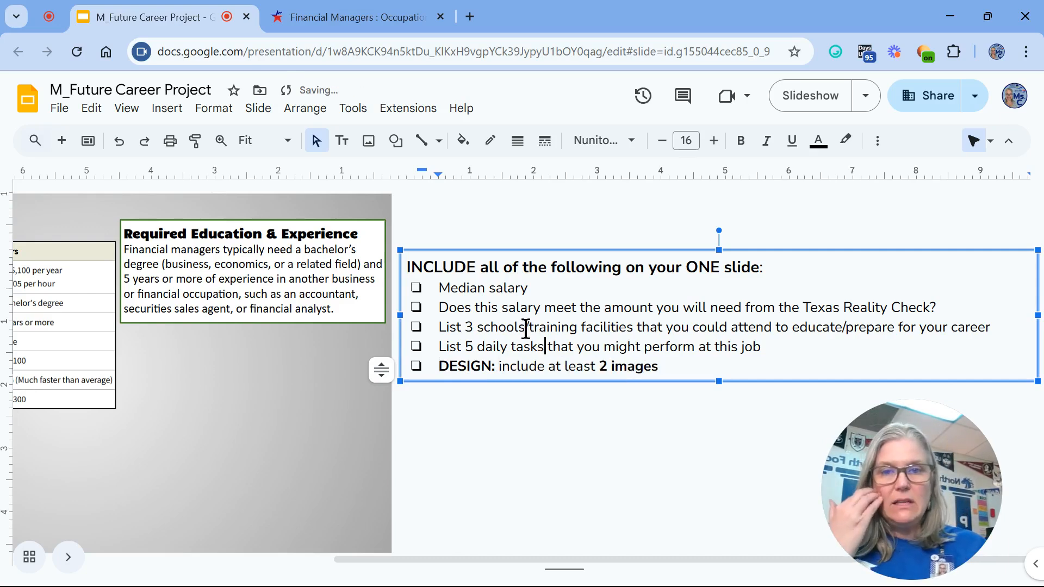
Copy the duties list with its intro line "Financial managers typically do the following:" from the BLS What They Do page.
left_click(330, 8)
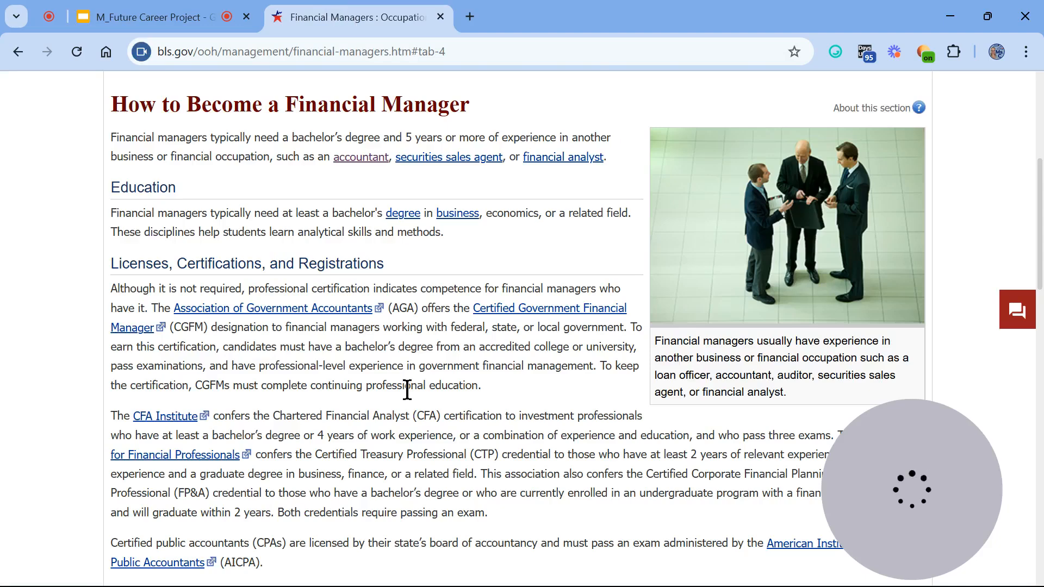
scroll(407, 389, "up", 6)
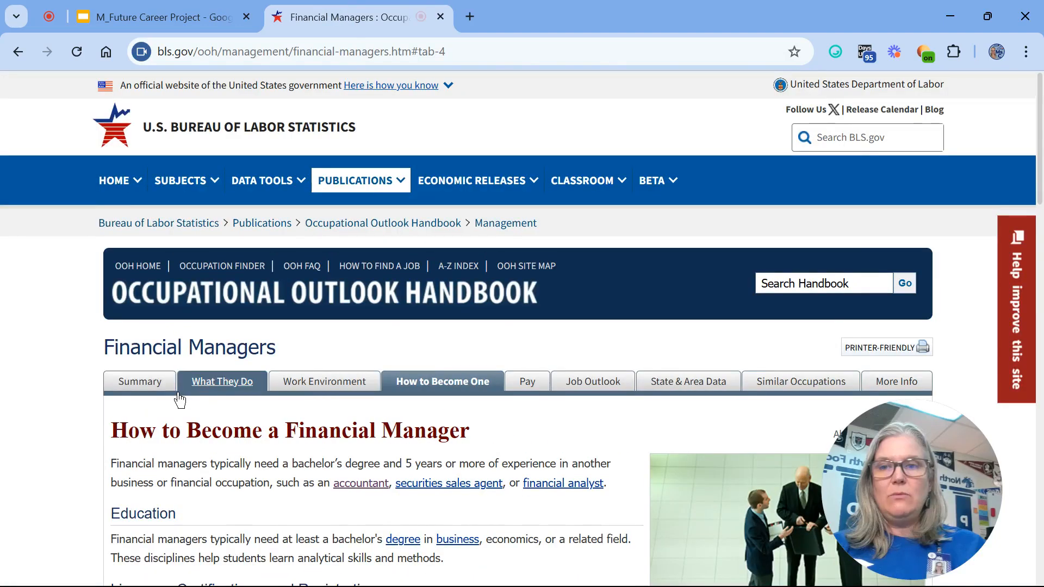
left_click(222, 390)
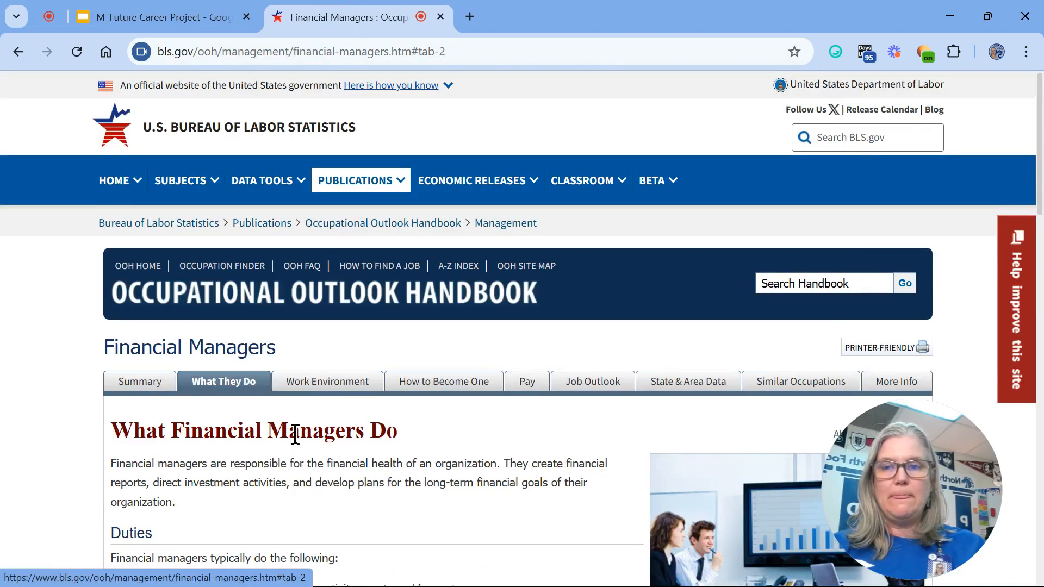
scroll(296, 433, "down", 4)
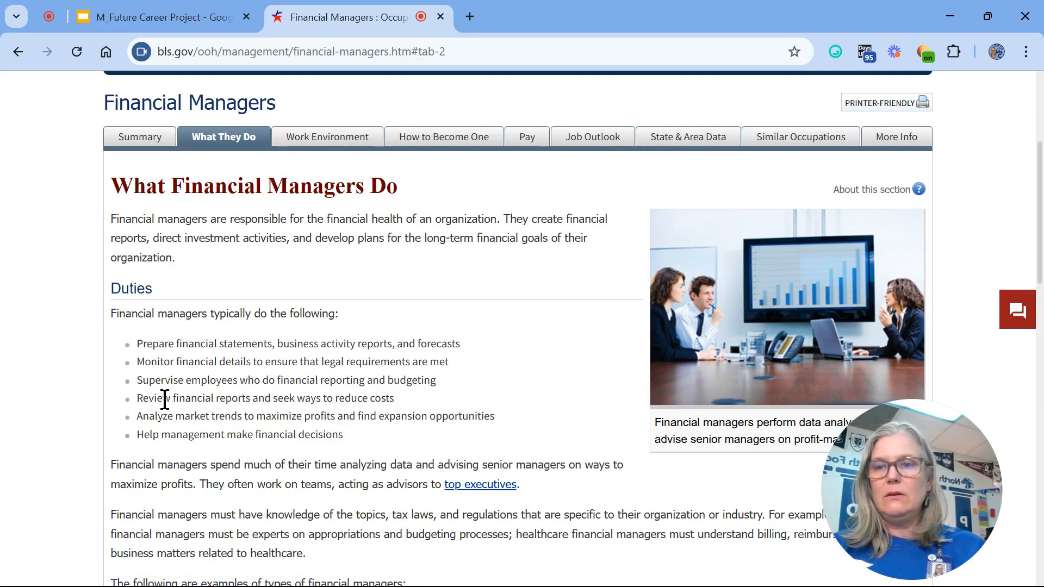
left_click_drag(349, 455, 137, 358)
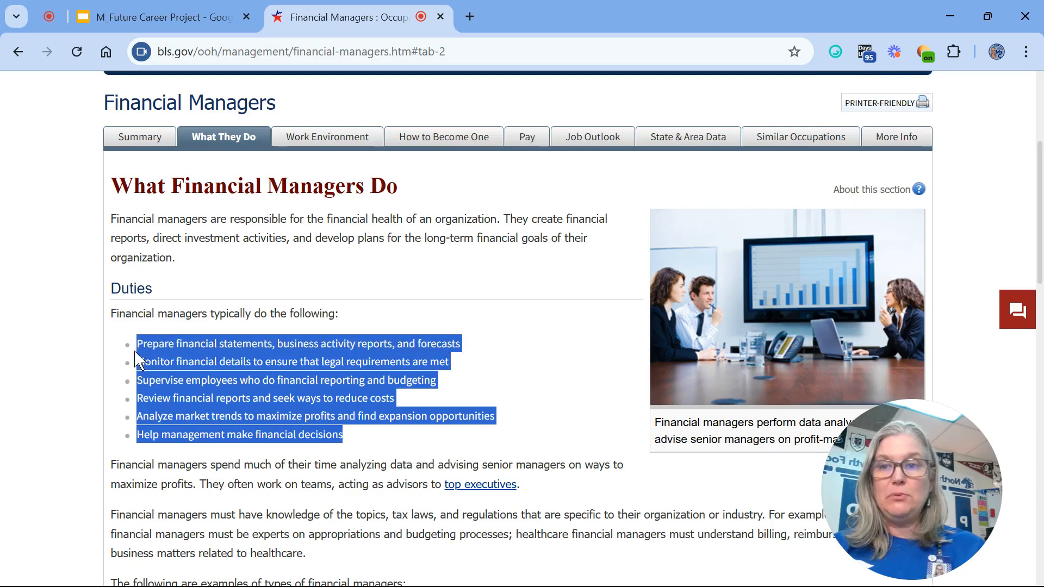
left_click(131, 318)
left_click_drag(113, 318, 318, 402)
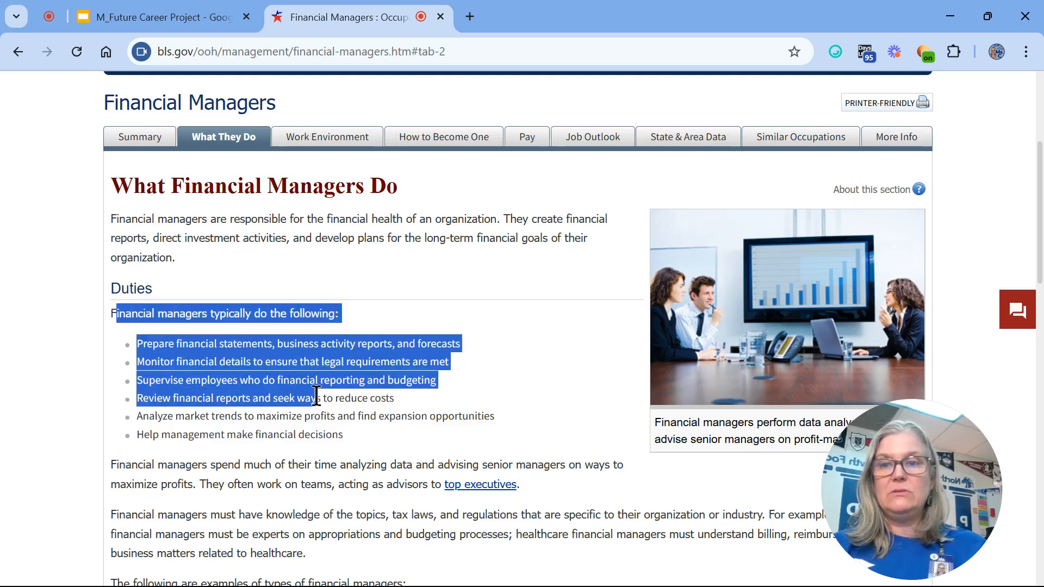
left_click_drag(345, 438, 112, 317)
key("ctrl+c")
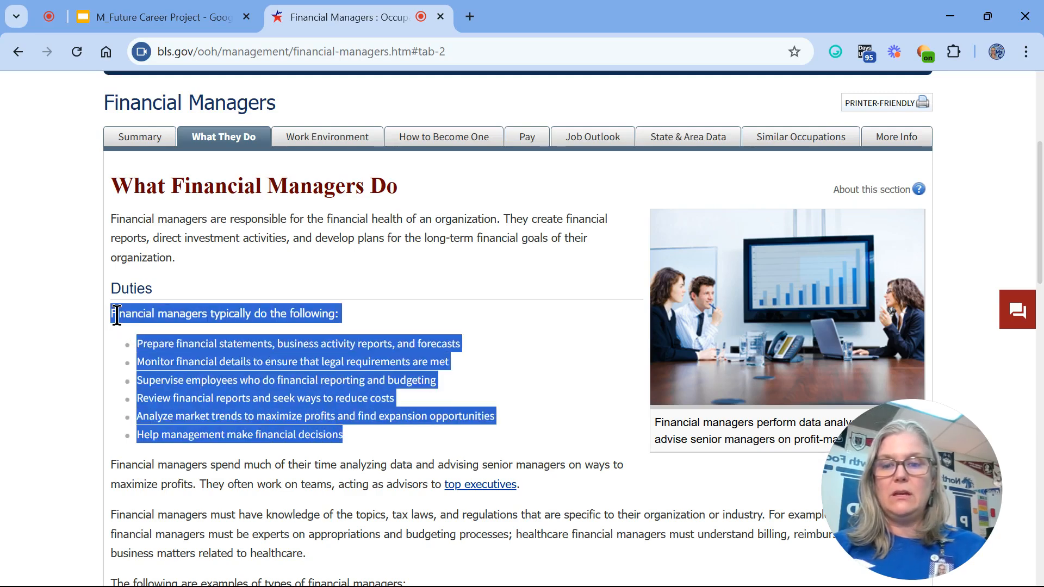
Paste the copied duties onto the Financial Manager slide and place the text box directly below the Required Education & Experience box.
left_click(217, 15)
left_click(424, 508)
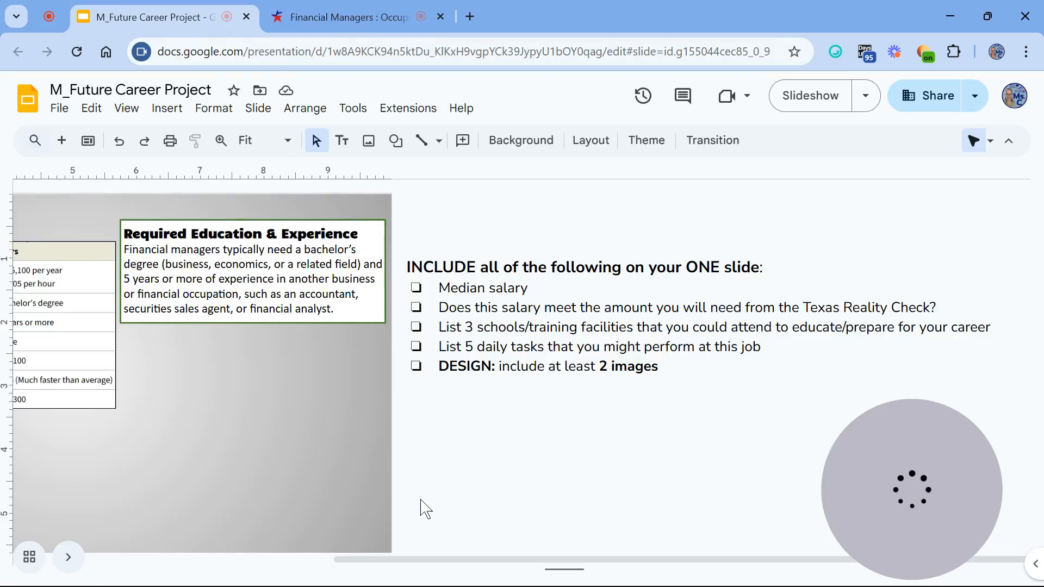
left_click_drag(433, 566, 218, 546)
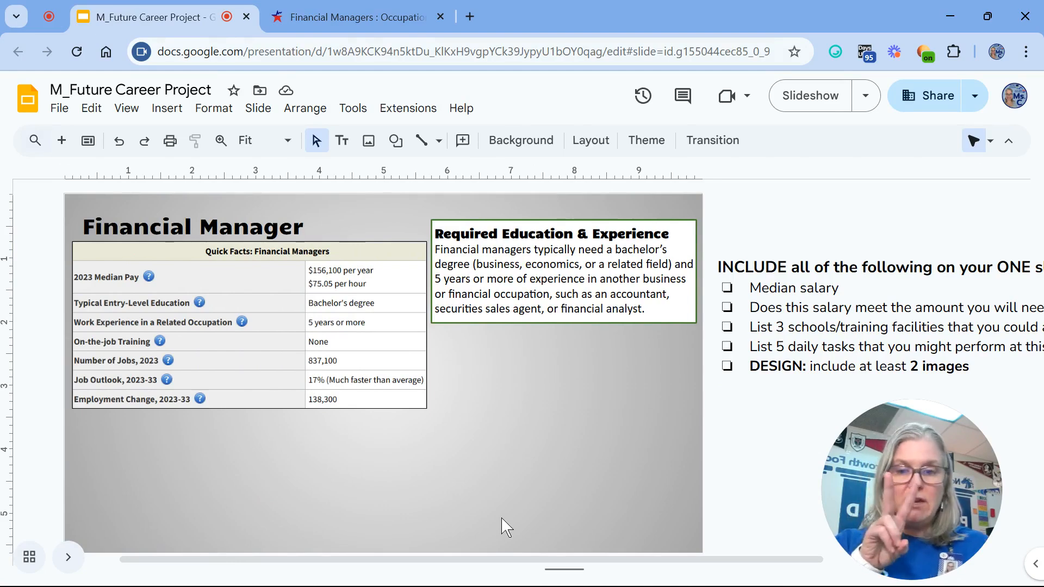
key("ctrl+v")
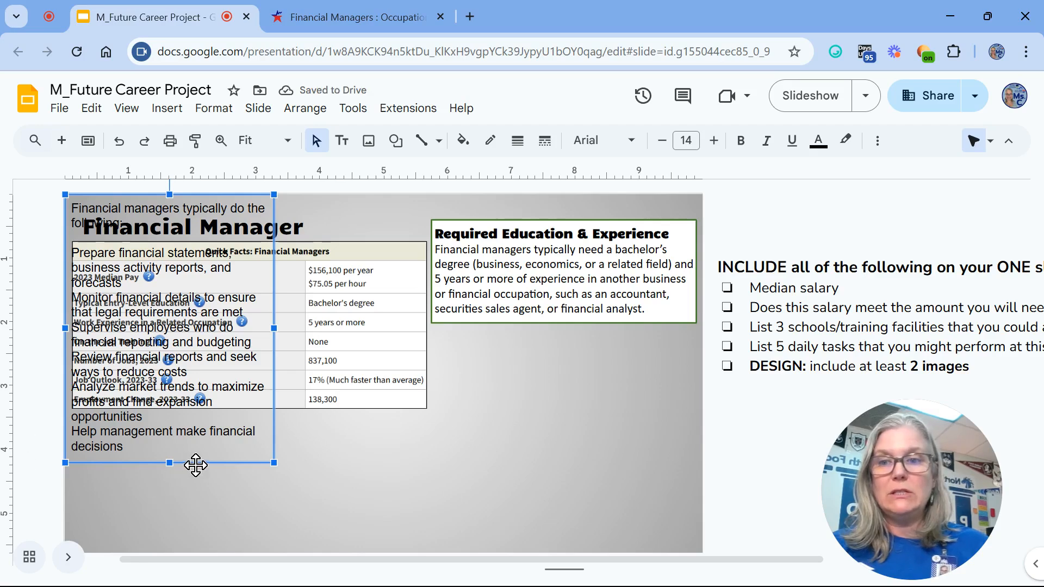
left_click_drag(195, 464, 592, 571)
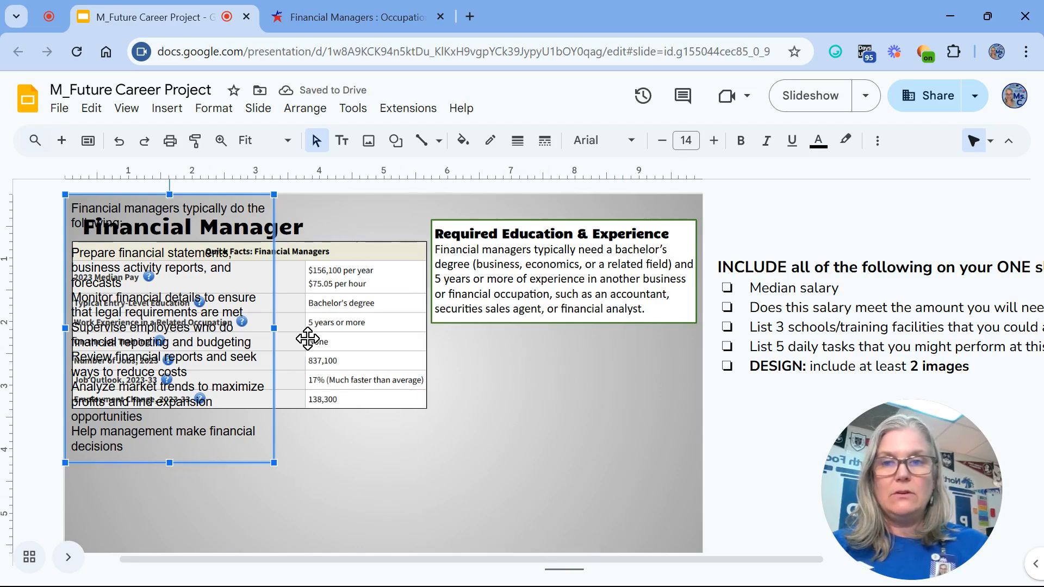
left_click_drag(221, 194, 591, 333)
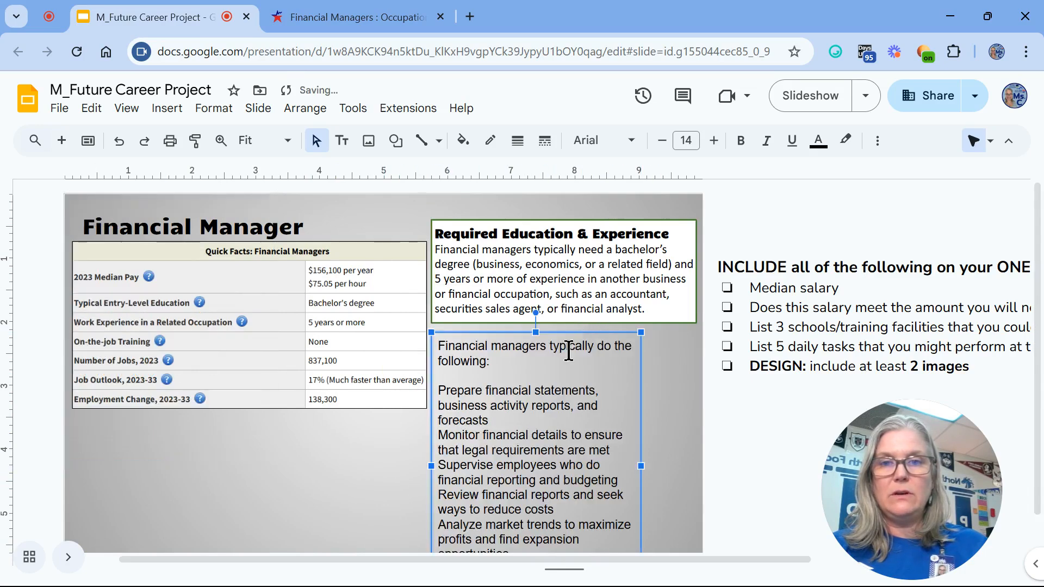
Widen the duties text box to line up with the right edge of the Required Education & Experience box.
left_click(500, 362)
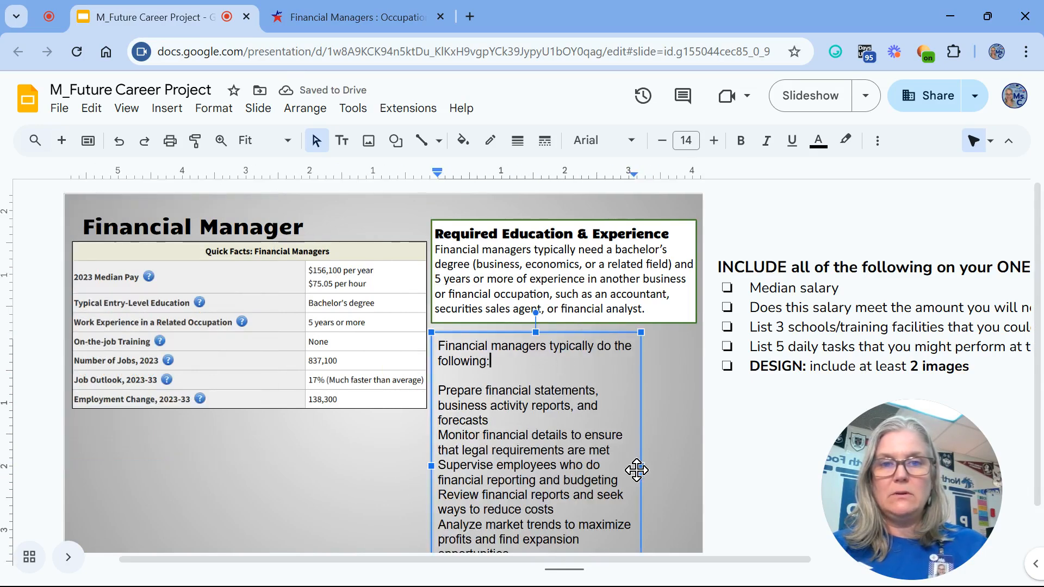
left_click_drag(641, 466, 663, 466)
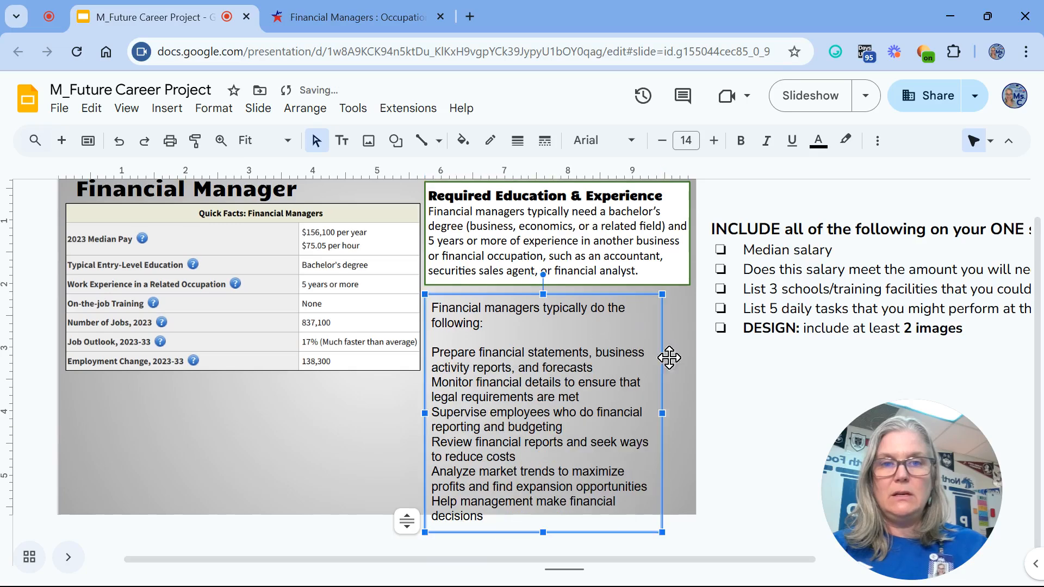
left_click_drag(662, 413, 670, 415)
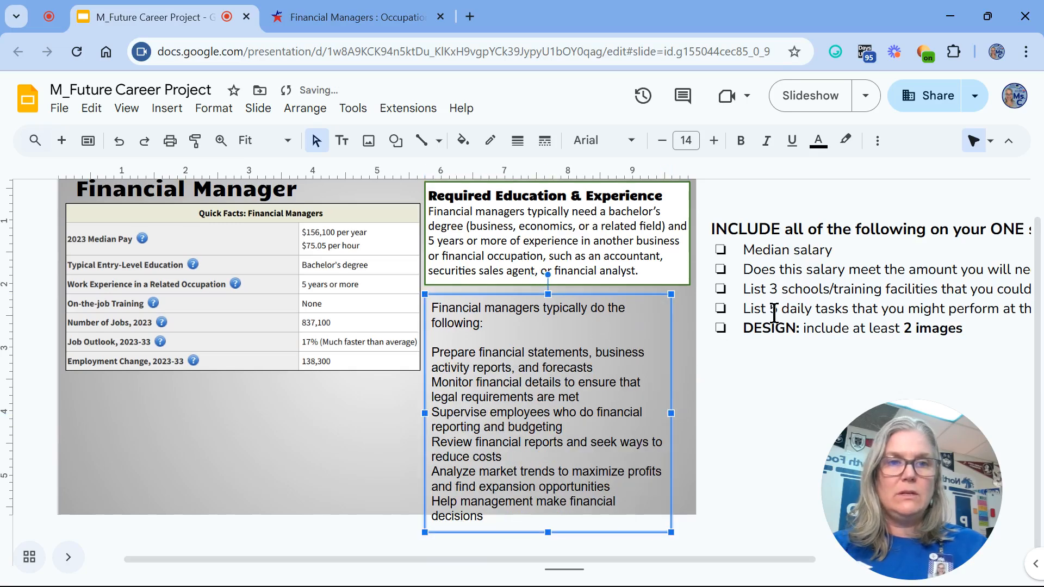
left_click(794, 311)
left_click(605, 308)
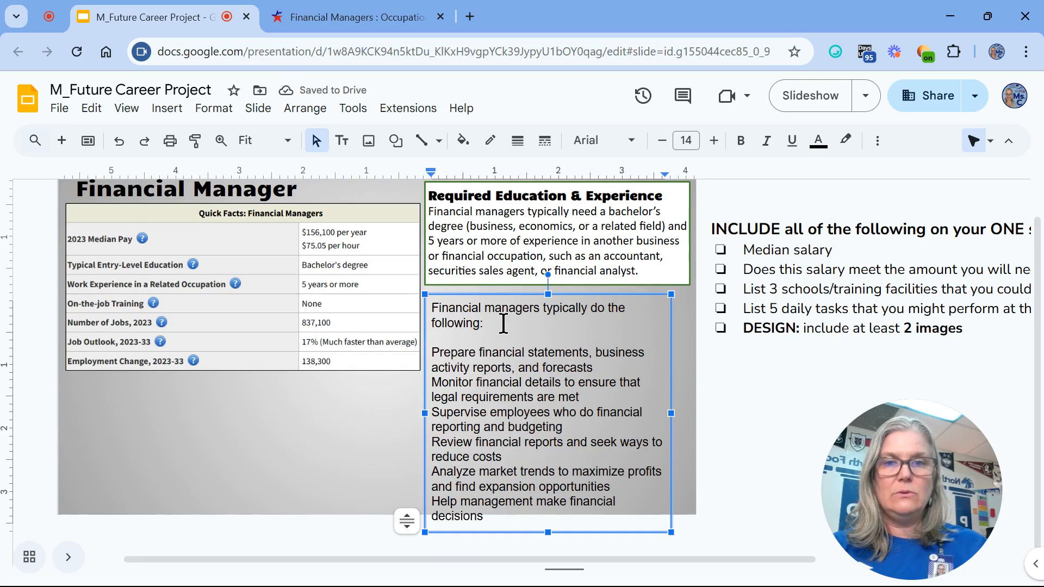
left_click_drag(671, 414, 690, 413)
Set the duties heading "Financial managers typically do the following:" in Candal and remove the blank line below it.
triple_click(543, 310)
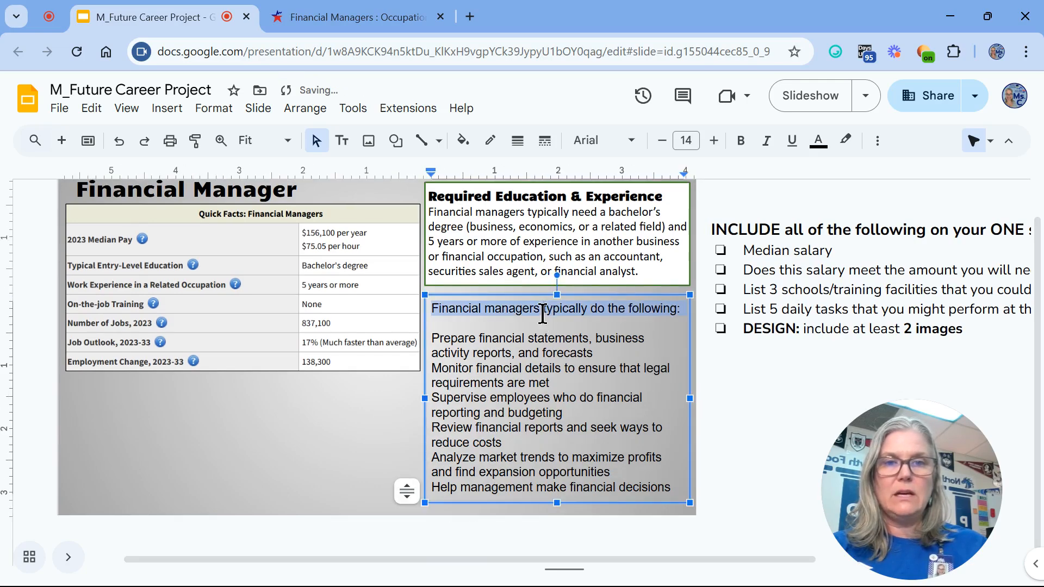
left_click(598, 141)
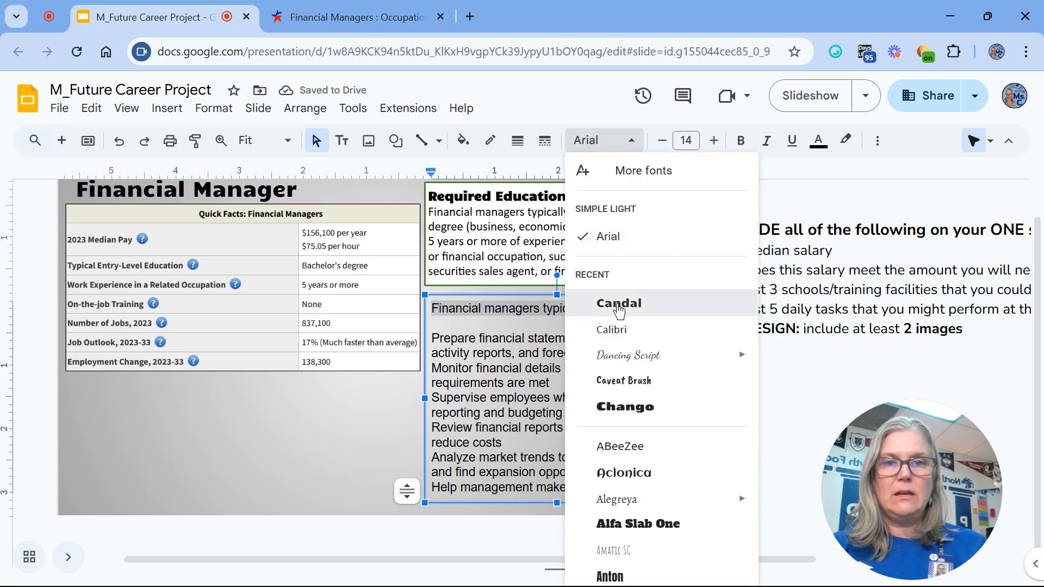
left_click(620, 303)
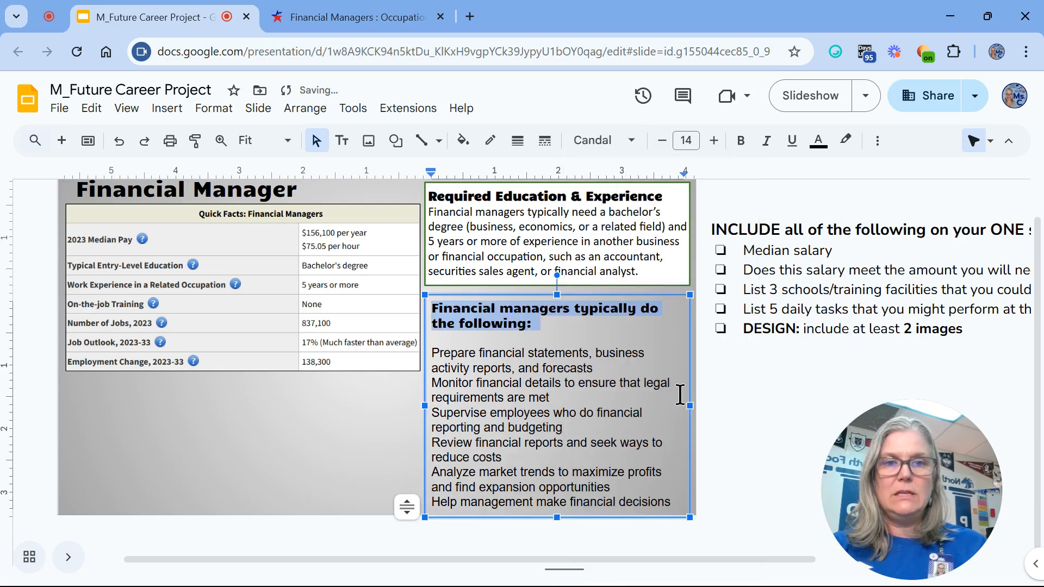
left_click(549, 352)
left_click(455, 336)
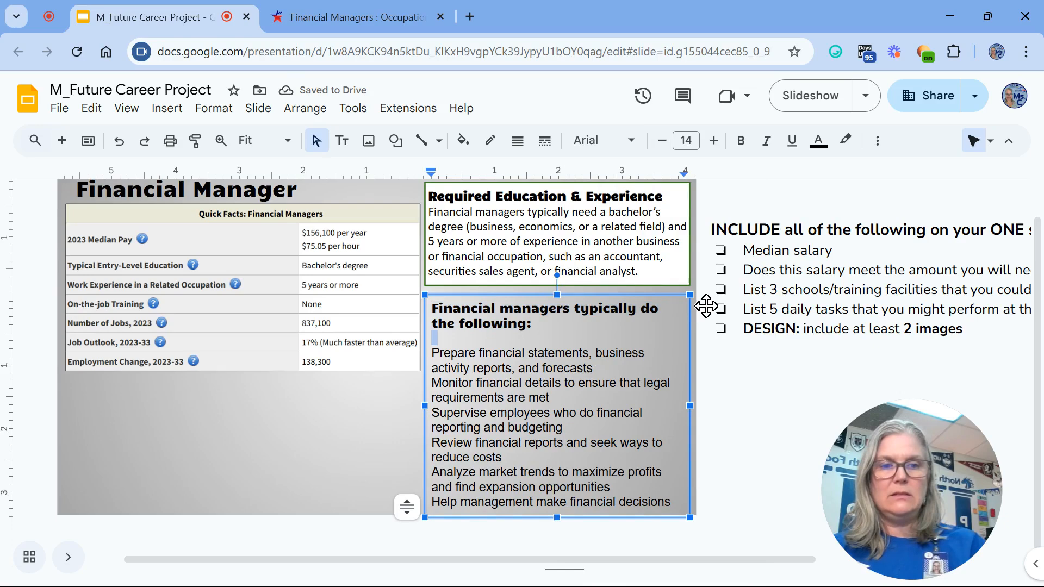
key("Delete")
Turn all six duties below the heading into a numbered list.
key("shift+Down")
key("shift+Down")
key("shift+Down")
key("shift+Down")
key("shift+Down")
key("shift+Down")
key("shift+Down")
key("shift+Down")
key("shift+Down")
key("shift+Down")
key("shift+Down")
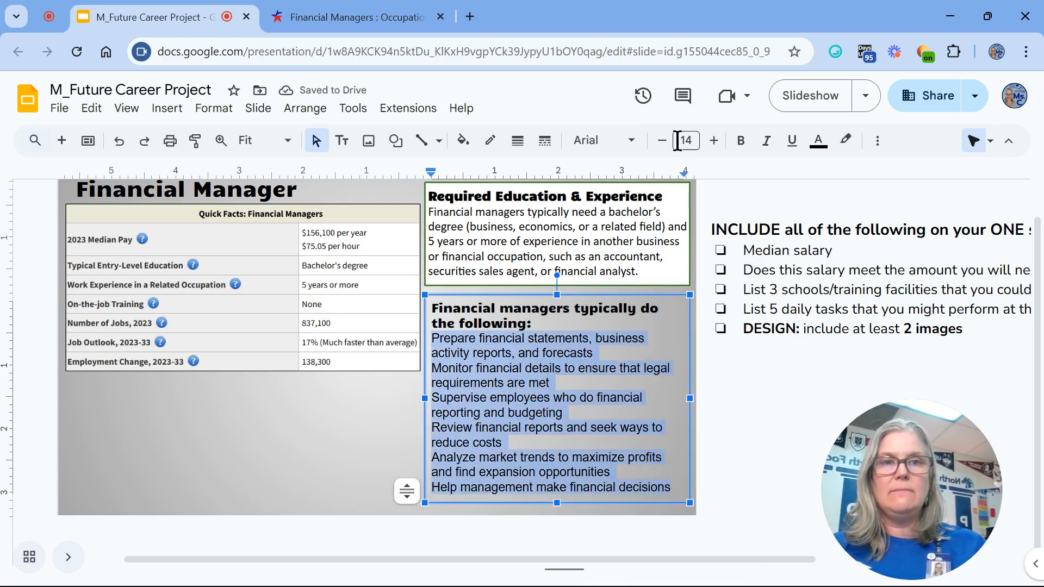
left_click(877, 140)
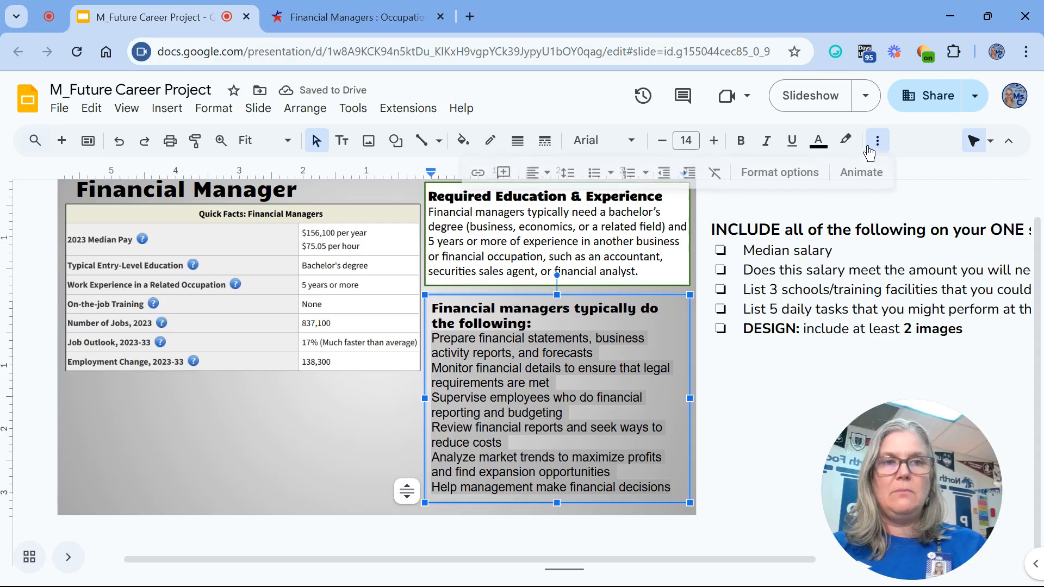
left_click(631, 178)
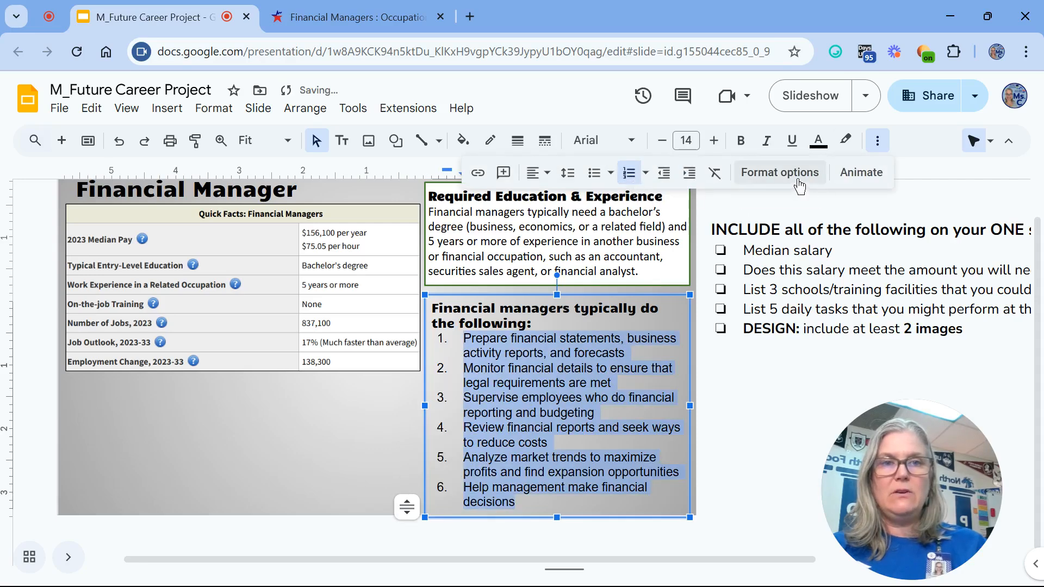
Tighten the numbered list's indentation to 0.15 in left with a 0.05 in hanging indent.
left_click(780, 172)
scroll(900, 295, "up", 3)
scroll(907, 289, "up", 1)
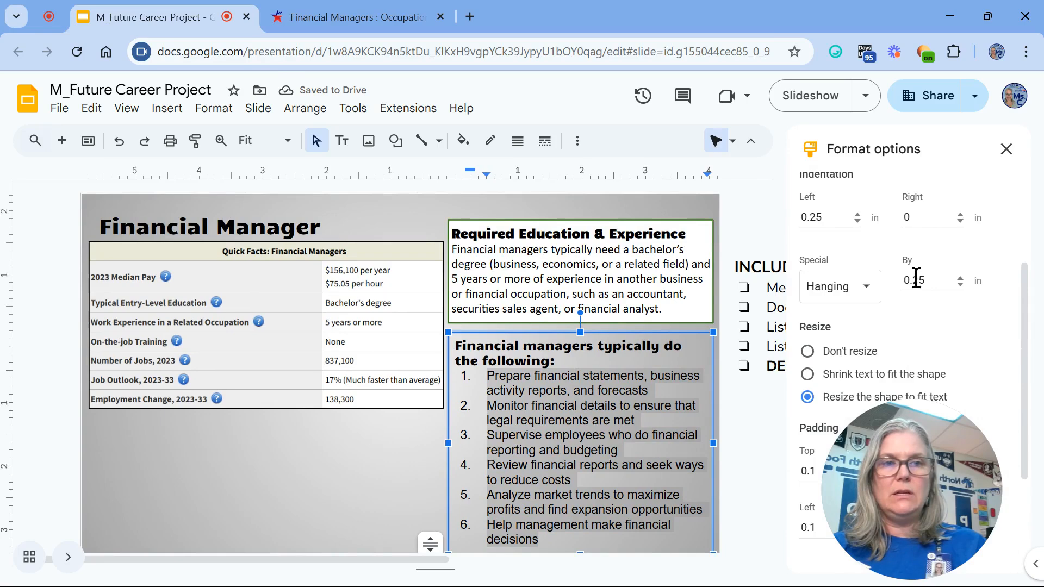
left_click(960, 285)
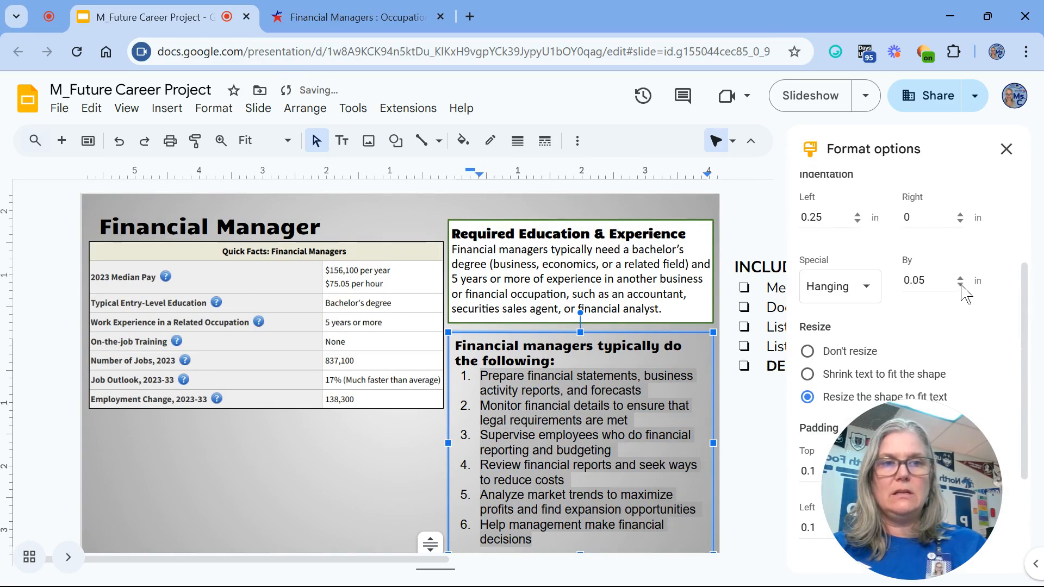
left_click(857, 220)
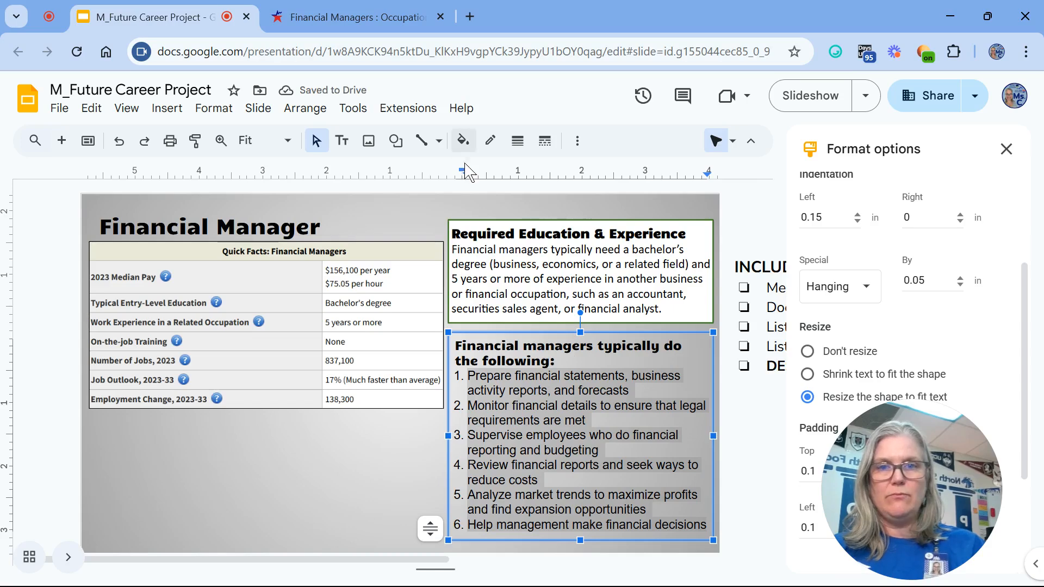
Change the numbered duties' font to Calibri.
left_click(577, 141)
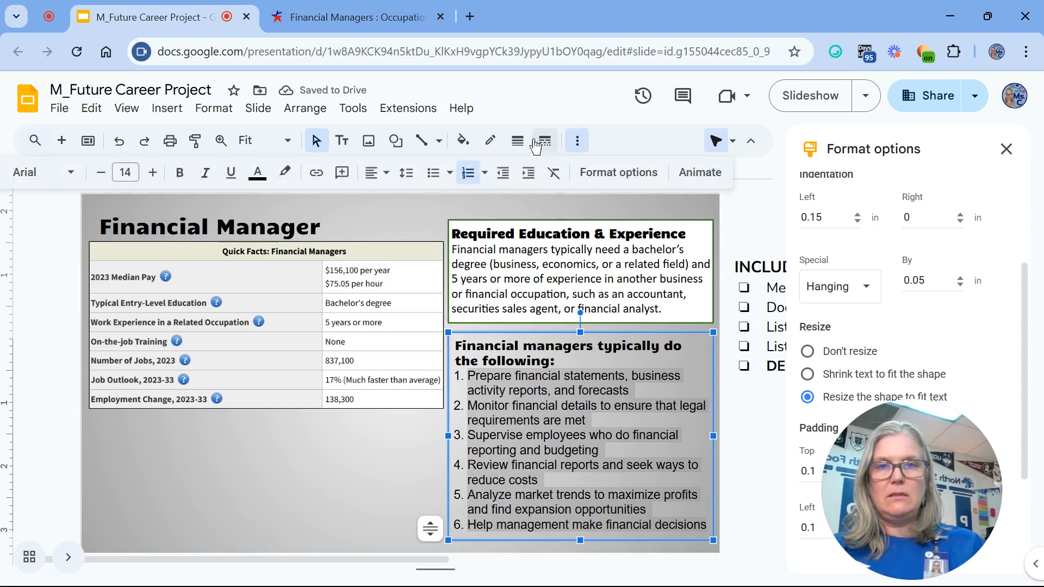
left_click(23, 173)
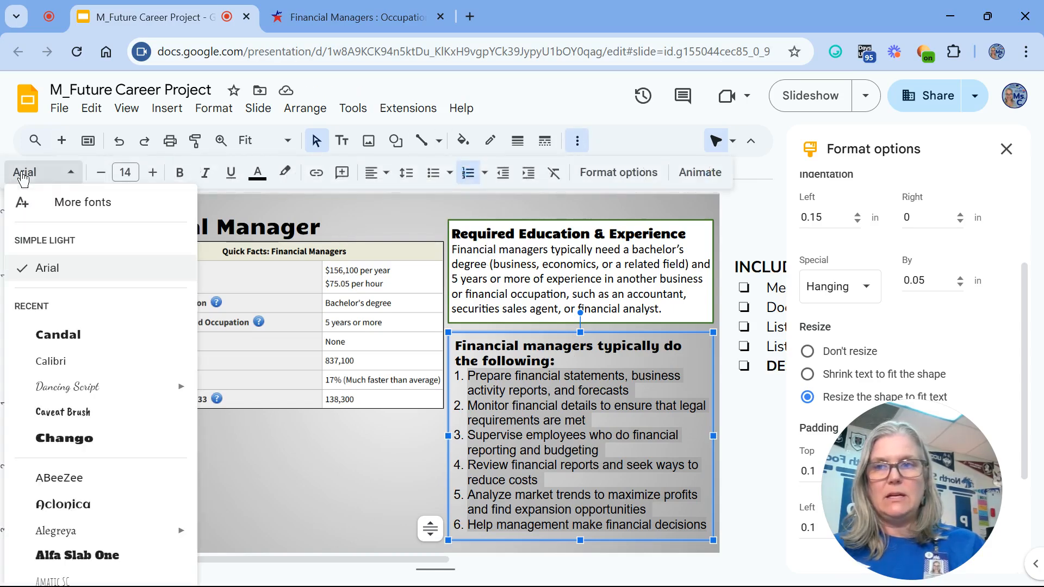
left_click(60, 363)
left_click(534, 421)
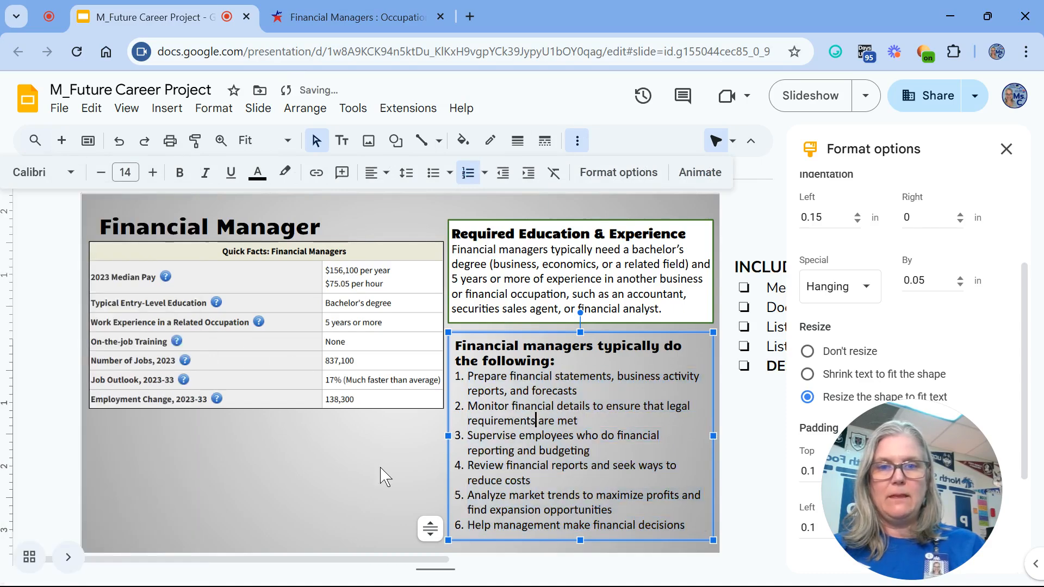
left_click(380, 475)
Widen the duties text box slightly, out to the slide's right edge.
left_click(660, 465)
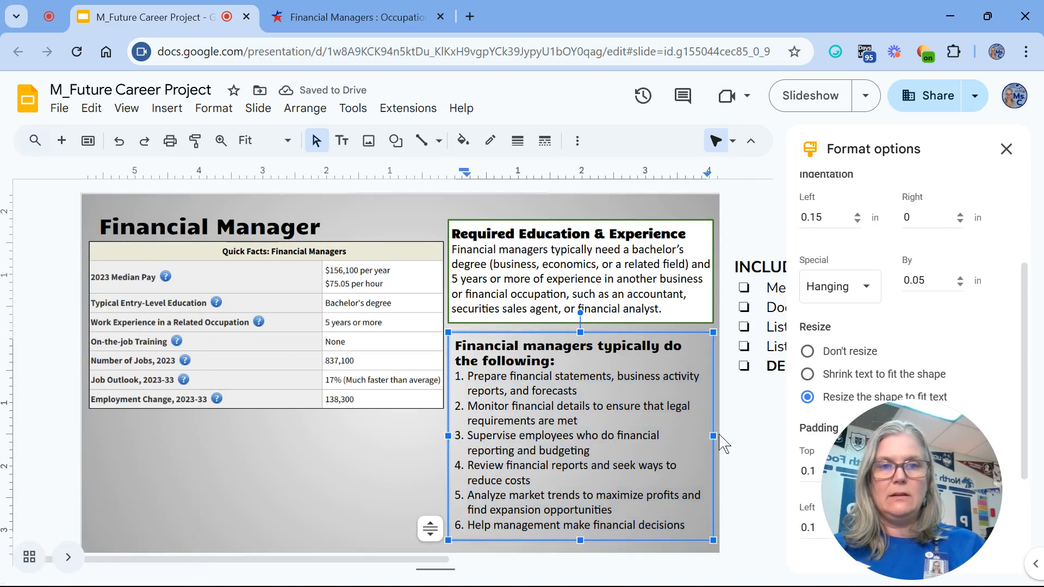
left_click_drag(713, 436, 720, 435)
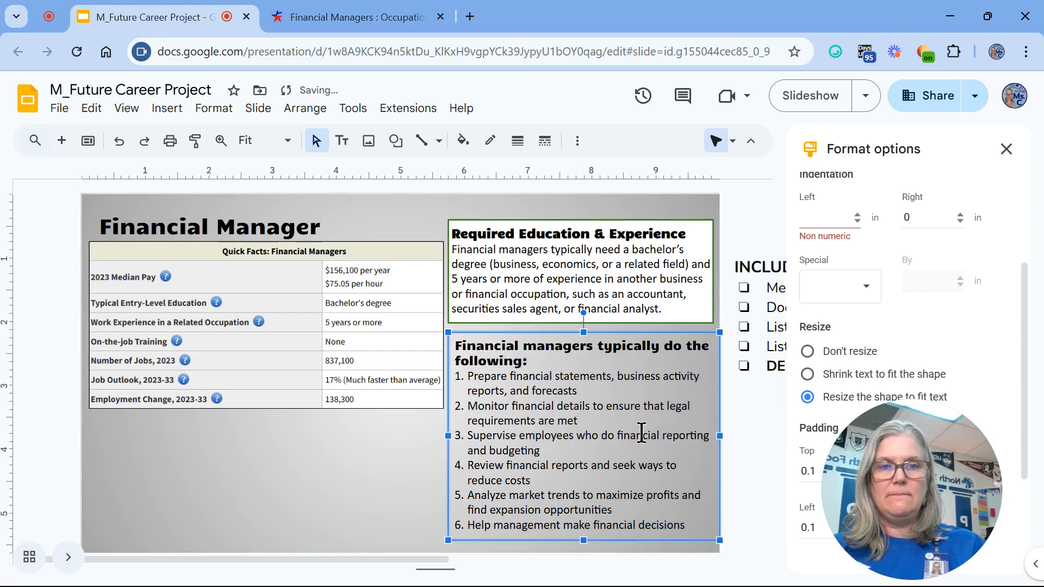
left_click(405, 474)
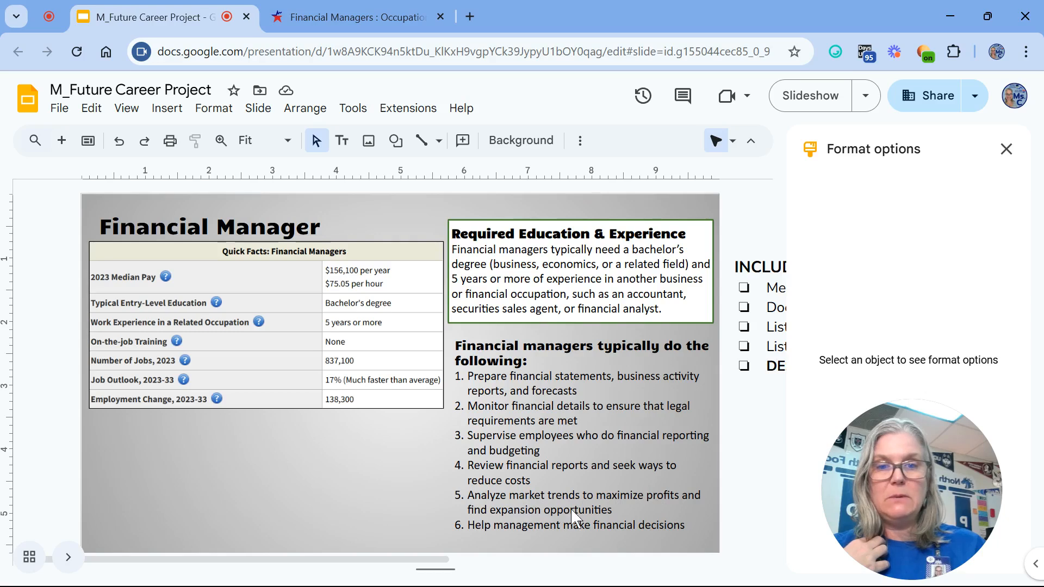
Delete the sixth duty, "Help management make financial decisions", along with its list number.
triple_click(496, 529)
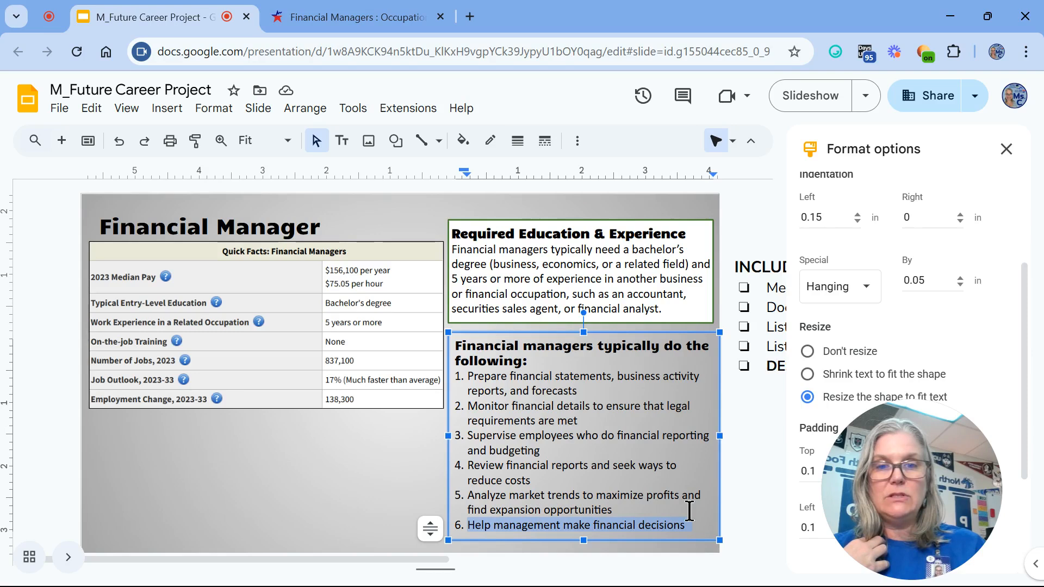
key("BackSpace")
key("BackSpace")
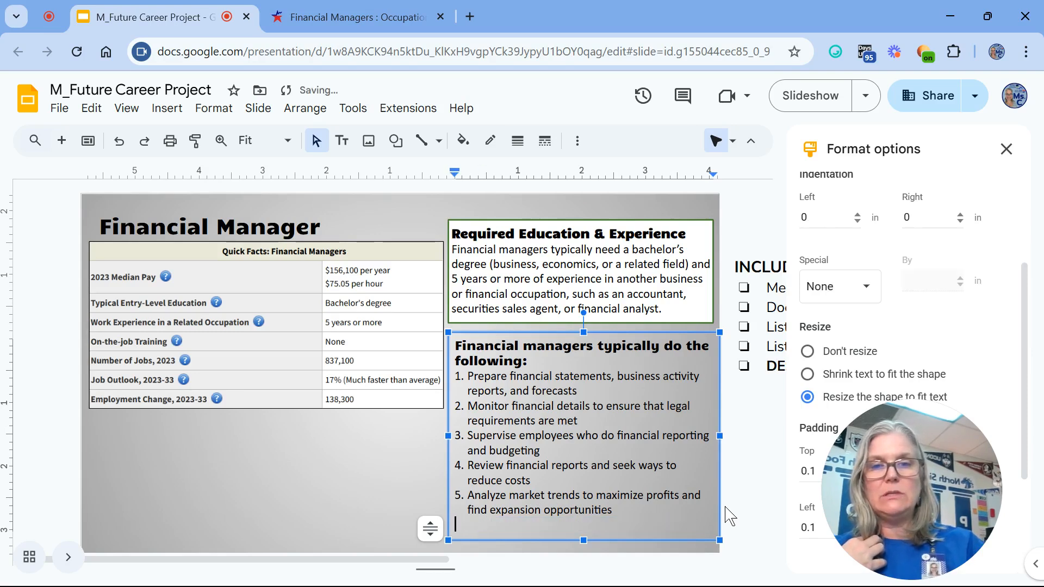
Remove the empty line below the fifth duty and fill the duties text box with white.
key("BackSpace")
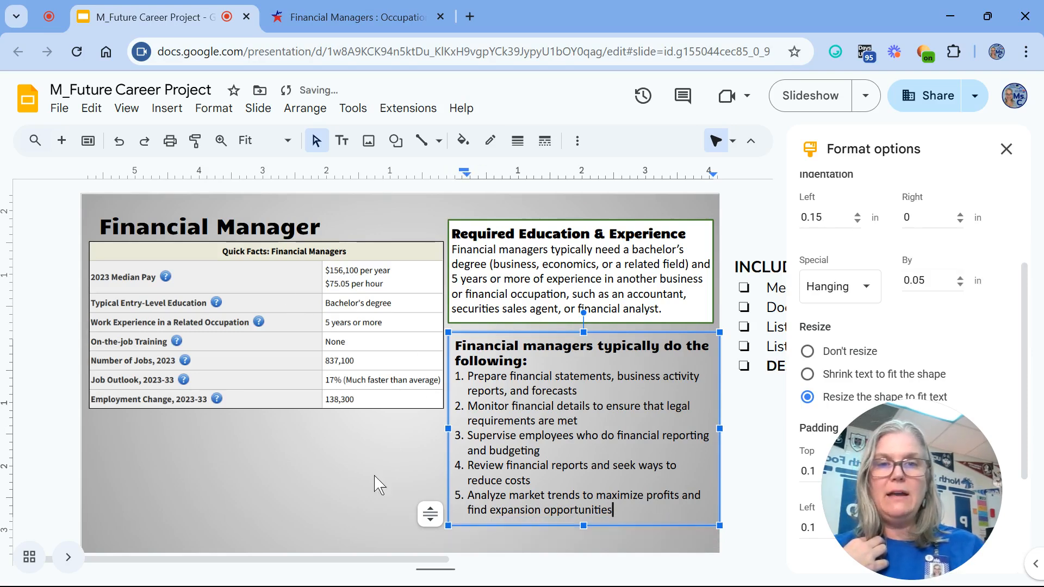
left_click(462, 140)
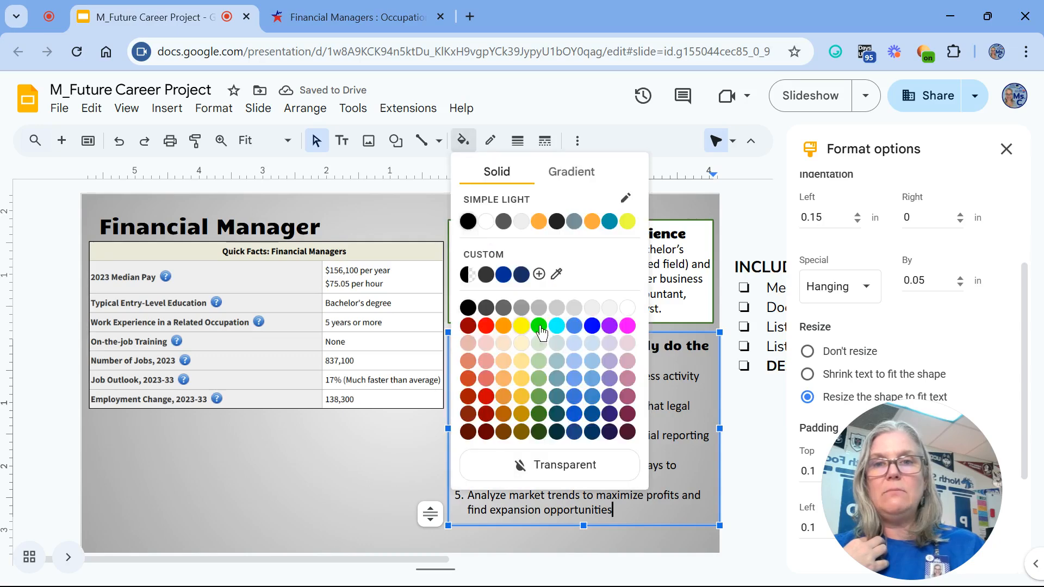
left_click(627, 309)
Give the duties text box a 2px dark green border, matching the Required Education & Experience box.
left_click(517, 140)
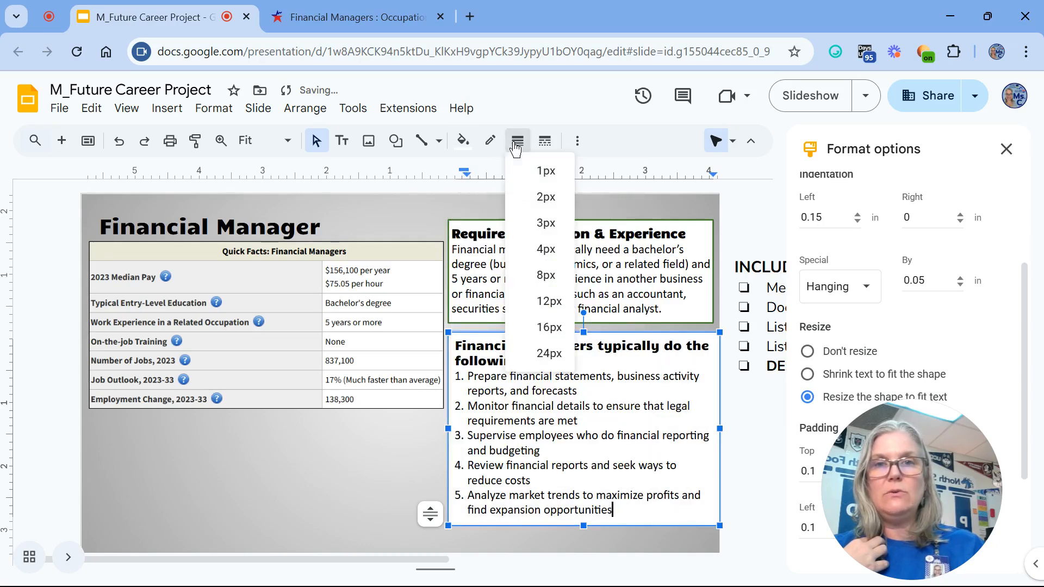
left_click(521, 199)
left_click(489, 141)
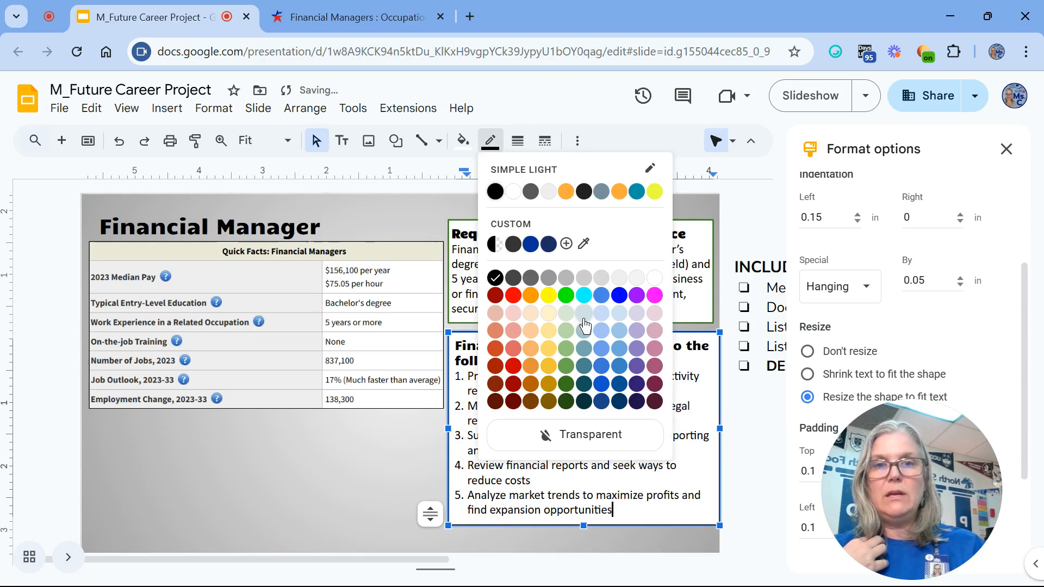
left_click(567, 374)
left_click(407, 471)
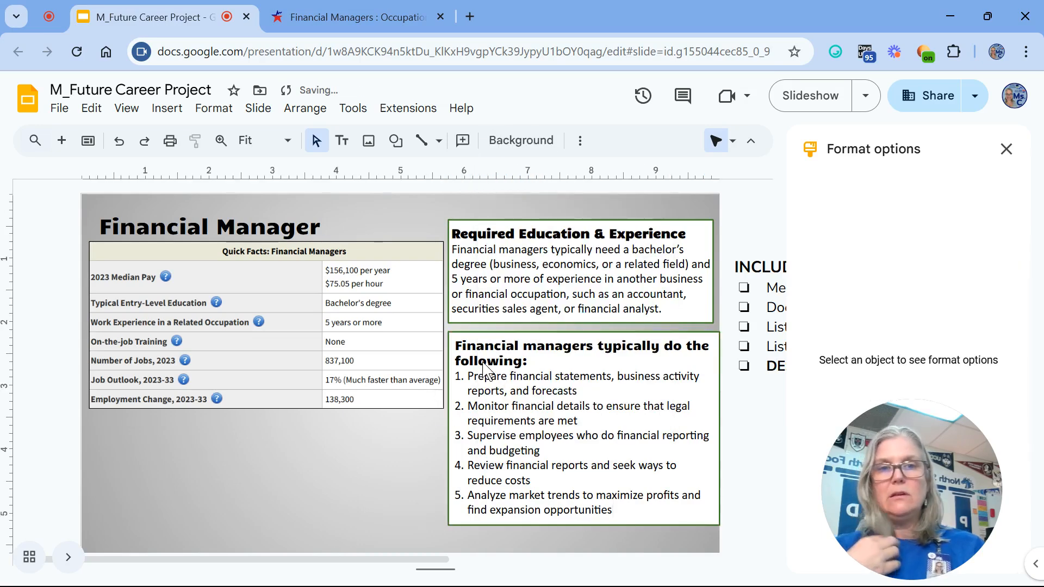
Narrow the duties text box and shift it slightly right, clear of the slide's right edge.
left_click(666, 406)
left_click_drag(718, 428, 688, 426)
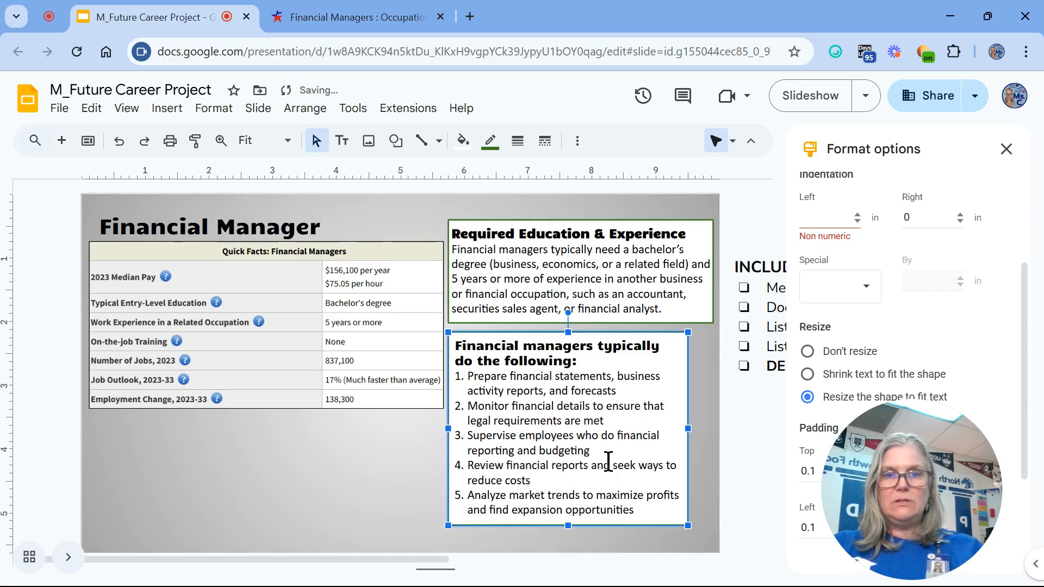
mouse_move(687, 428)
left_mouse_down()
mouse_move(673, 426)
mouse_move(683, 433)
left_mouse_up()
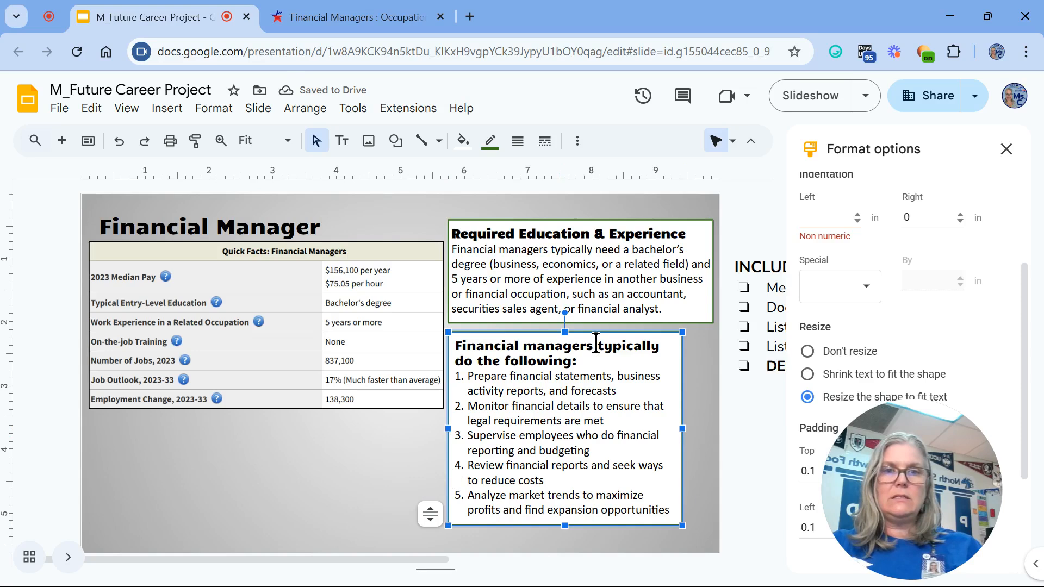
left_click_drag(610, 334, 625, 338)
left_click(412, 497)
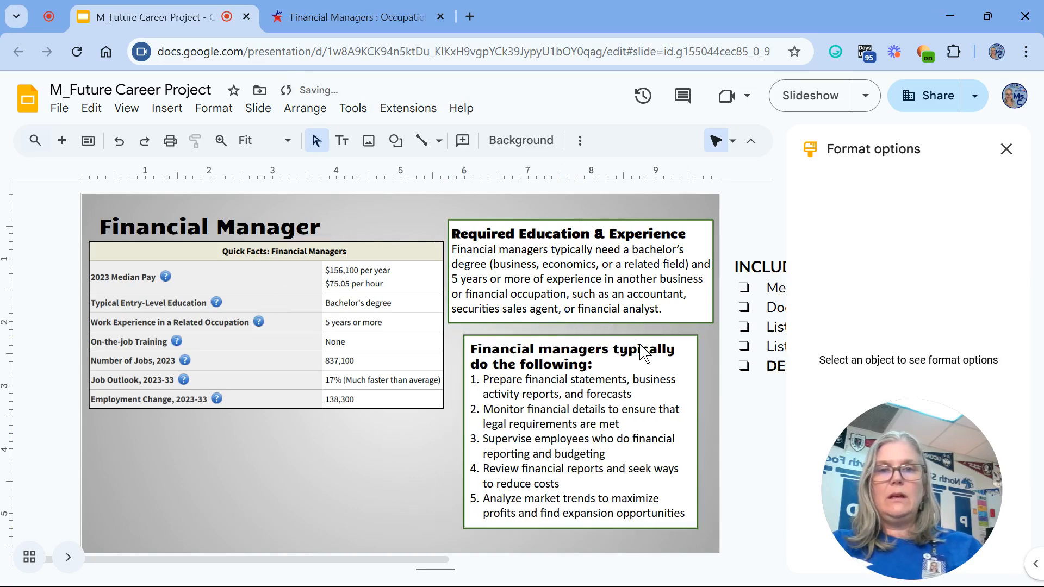
Replace the duties box heading with "Daily Tasks:".
left_click(594, 367)
left_click_drag(593, 366, 484, 351)
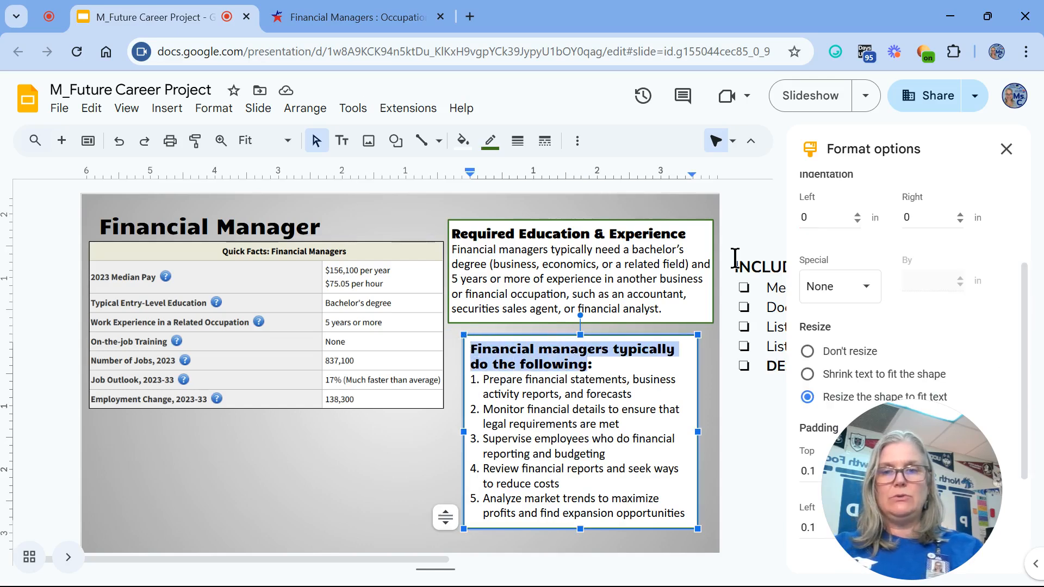
type("Daily Tasks:")
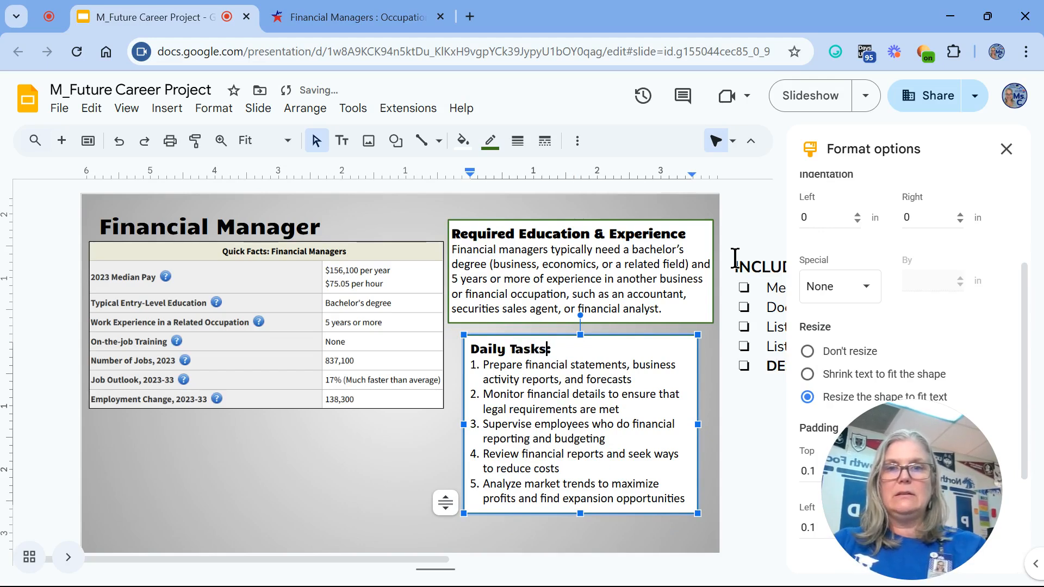
Compare the text formatting of the "Daily Tasks:" heading with that of the "Required Education & Experience" heading.
left_click(494, 235)
left_click(578, 141)
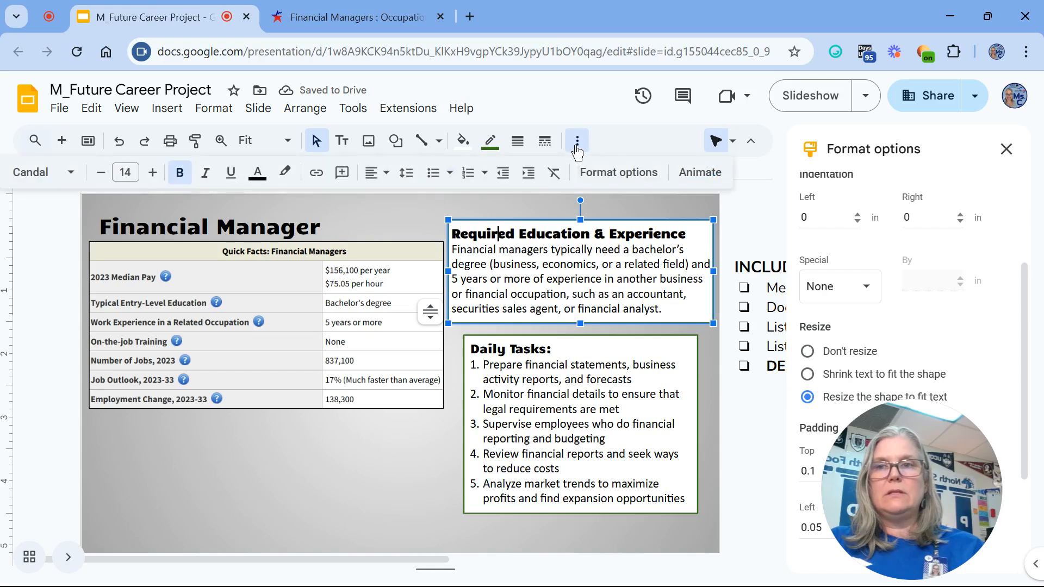
left_click(520, 348)
triple_click(519, 348)
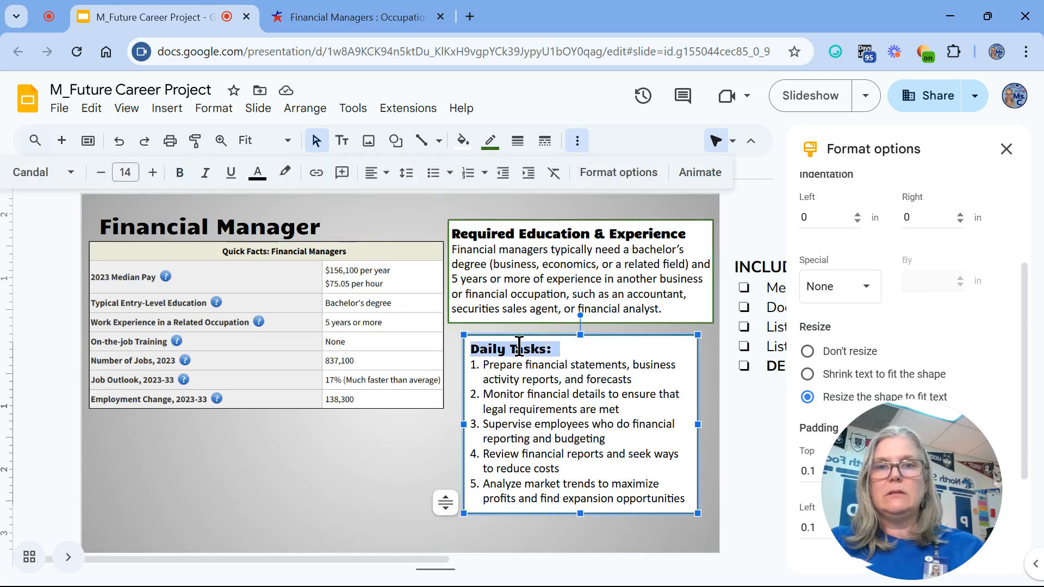
double_click(474, 235)
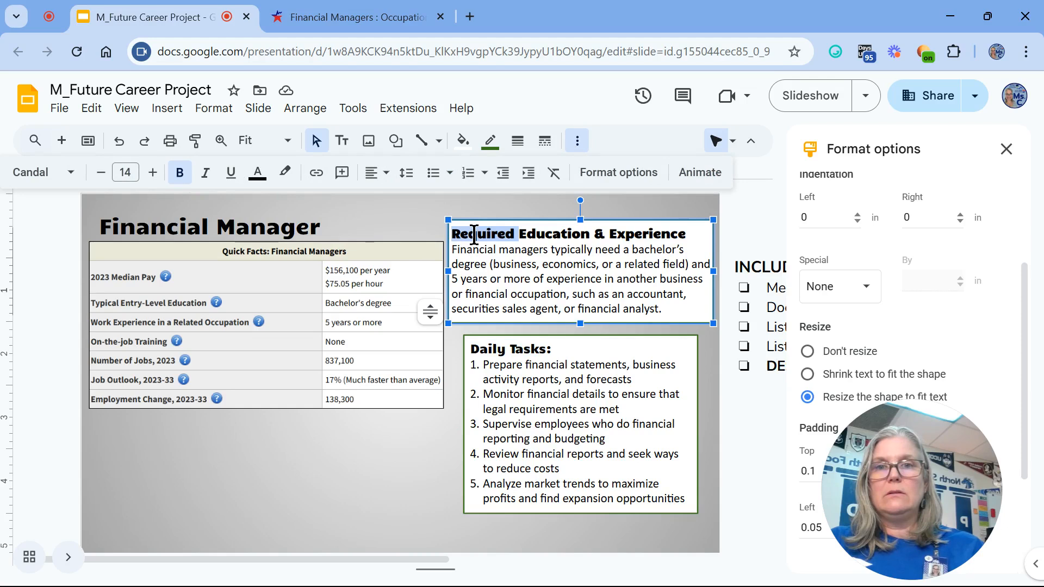
triple_click(501, 351)
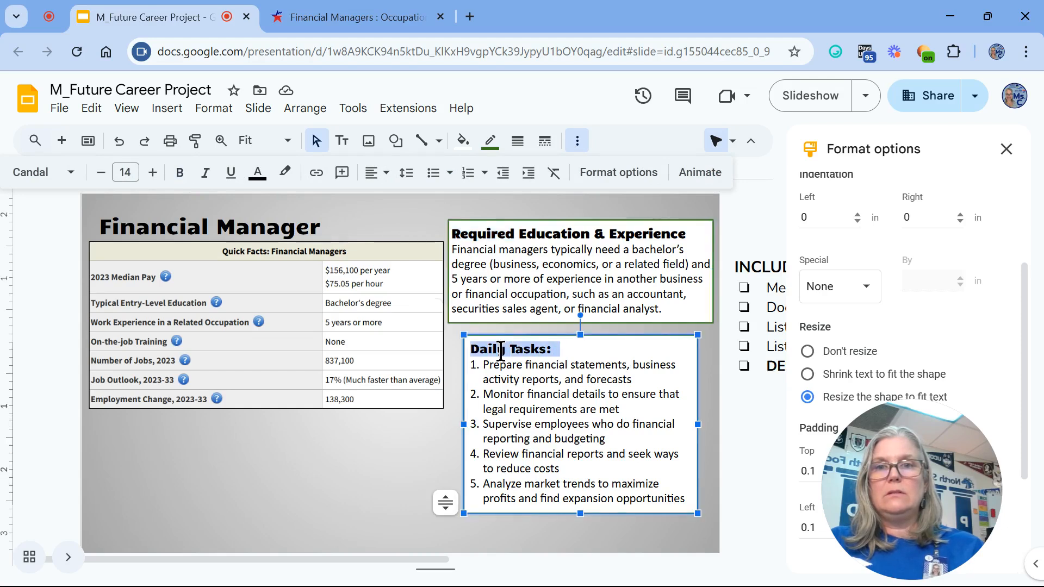
left_click(281, 478)
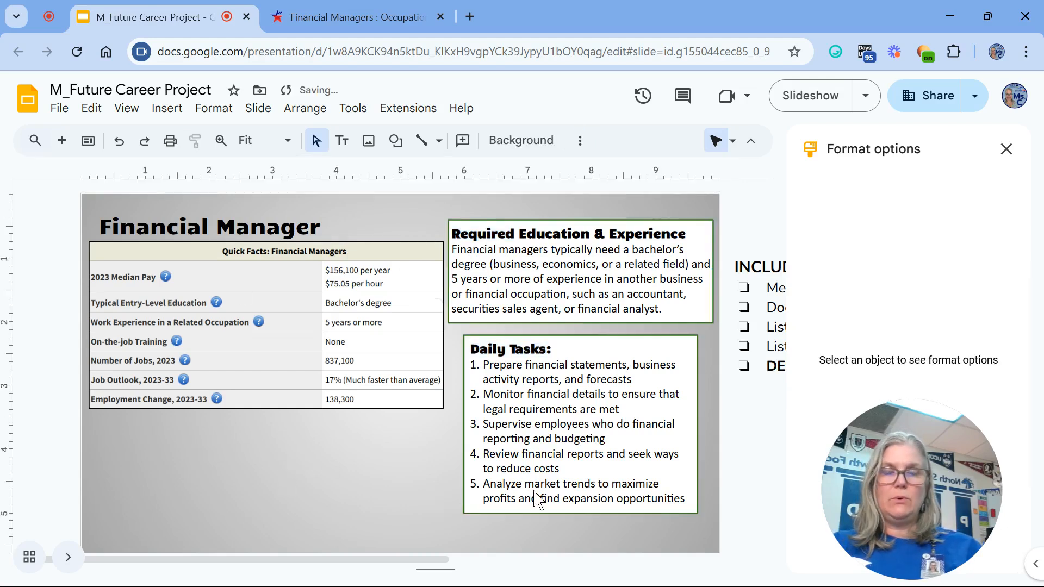
Close the format options and delete the "List 5 daily tasks that you might perform at this job" item from the checklist.
left_click(1006, 148)
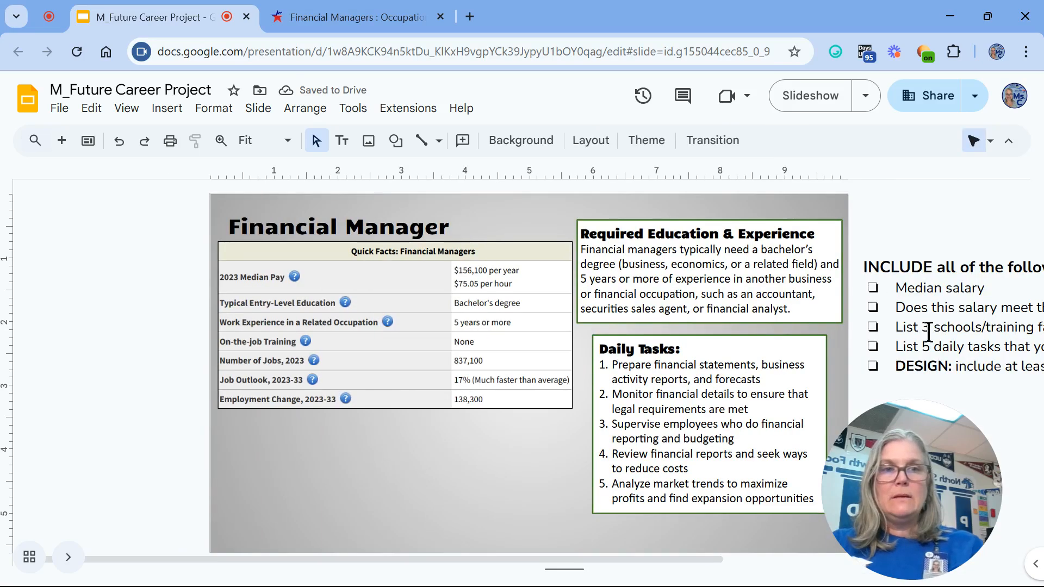
left_click_drag(615, 564, 815, 563)
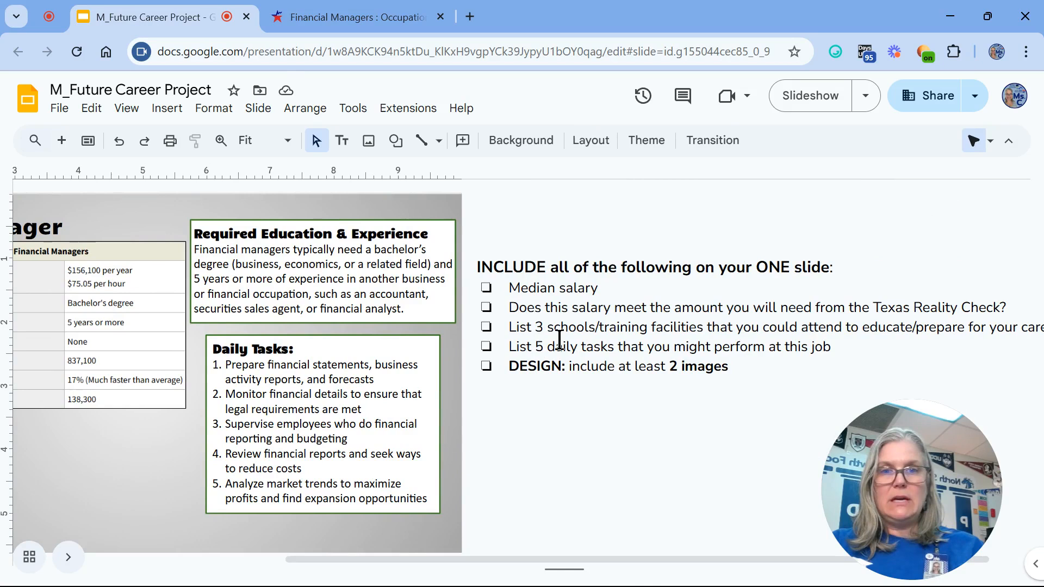
left_click_drag(837, 346, 508, 347)
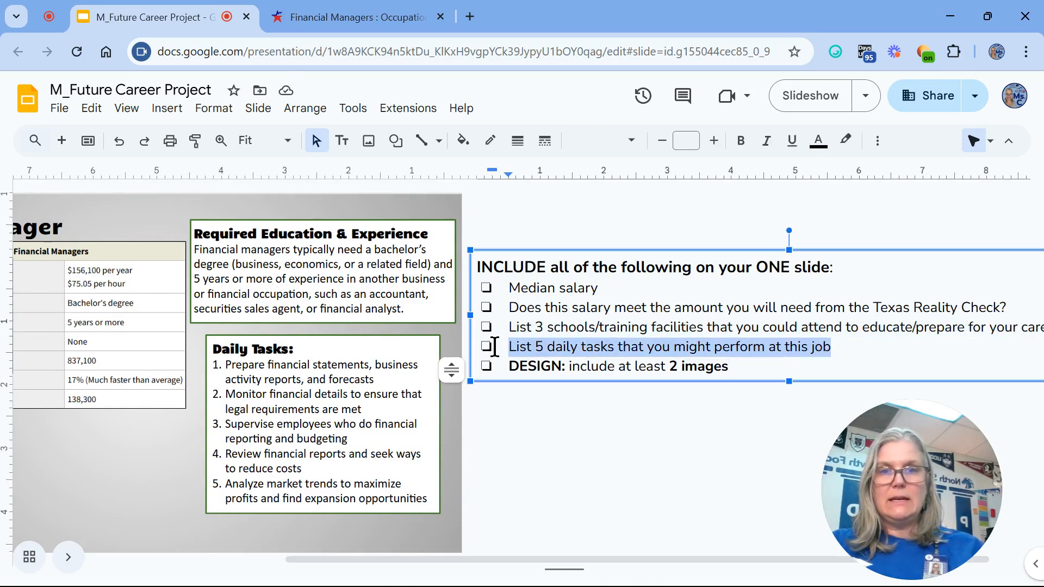
key("BackSpace")
key("BackSpace")
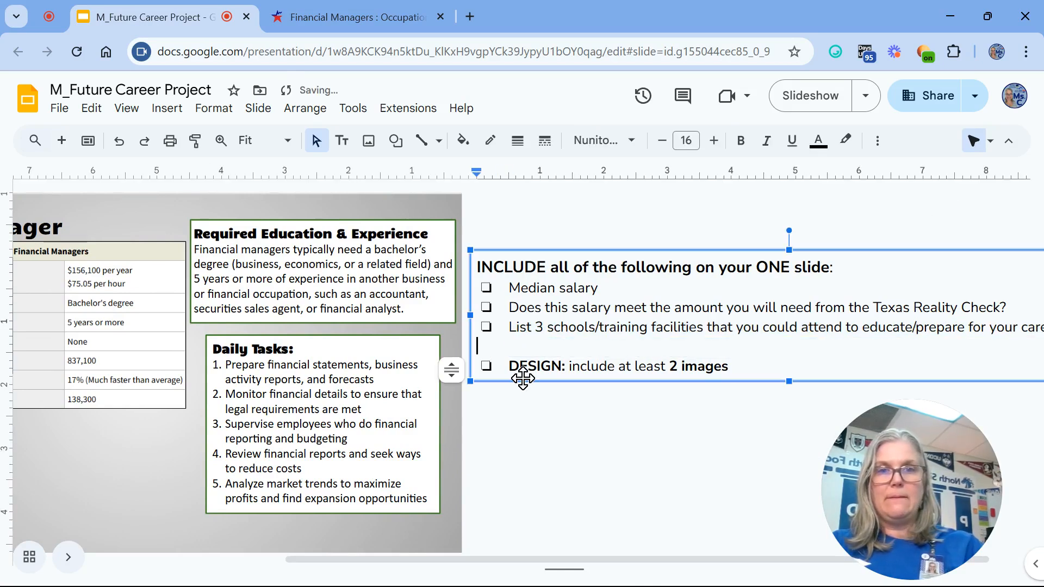
key("BackSpace")
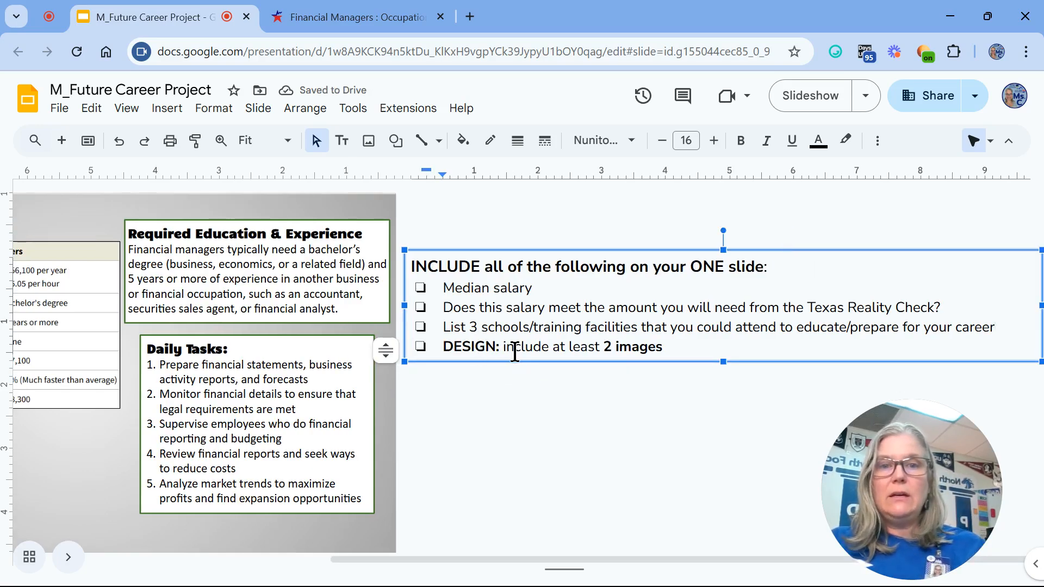
Review the remaining checklist items on median salary, the Texas Reality Check and the three schools.
mouse_move(489, 576)
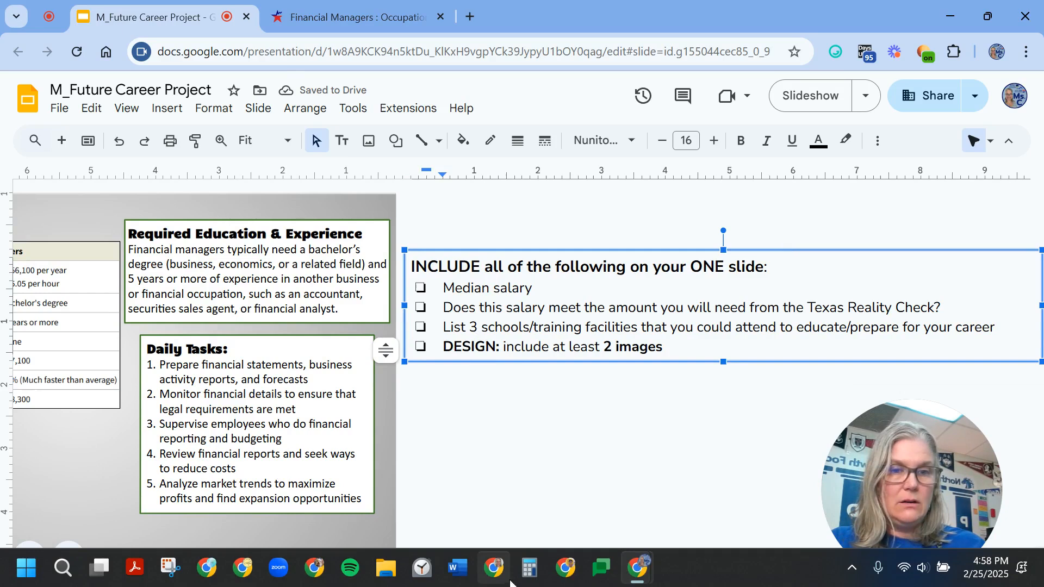
triple_click(464, 289)
left_click_drag(908, 297, 1015, 325)
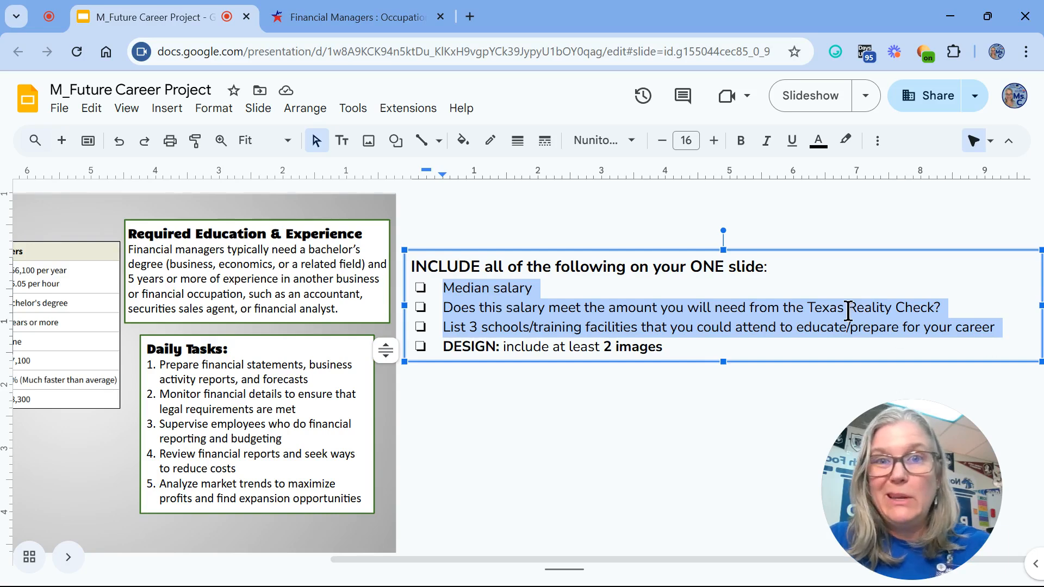
left_click(482, 289)
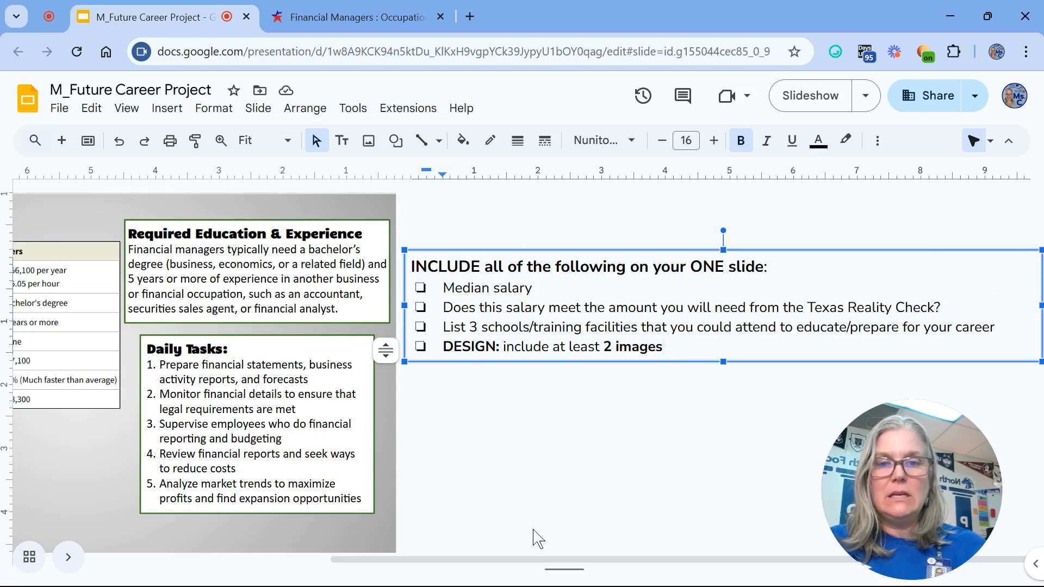
Move the Required Education & Experience box below the Quick Facts table, aligned with the table's left edge.
left_click_drag(536, 557, 289, 541)
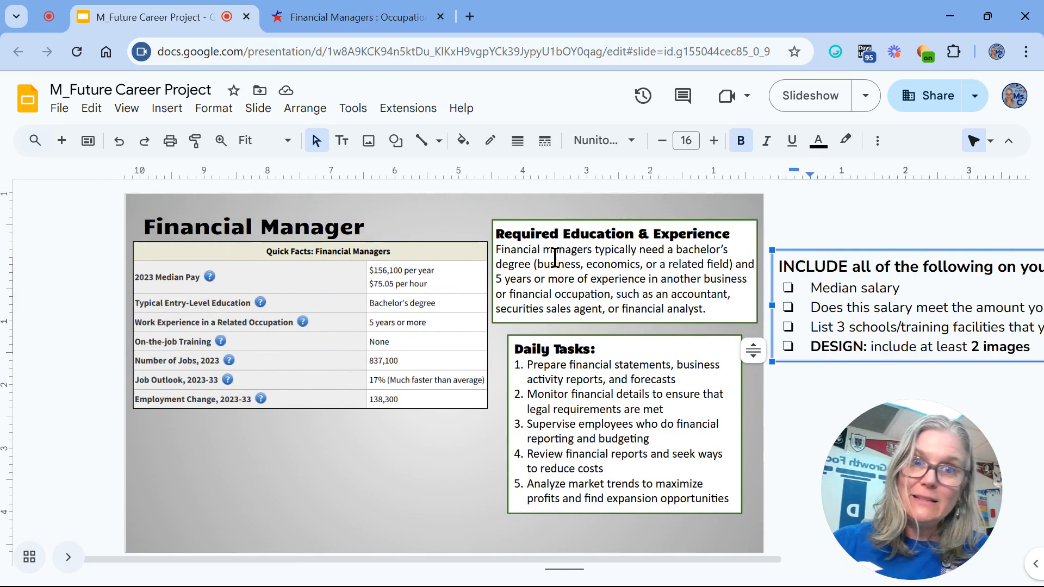
left_click(558, 224)
scroll(407, 350, "right", 5)
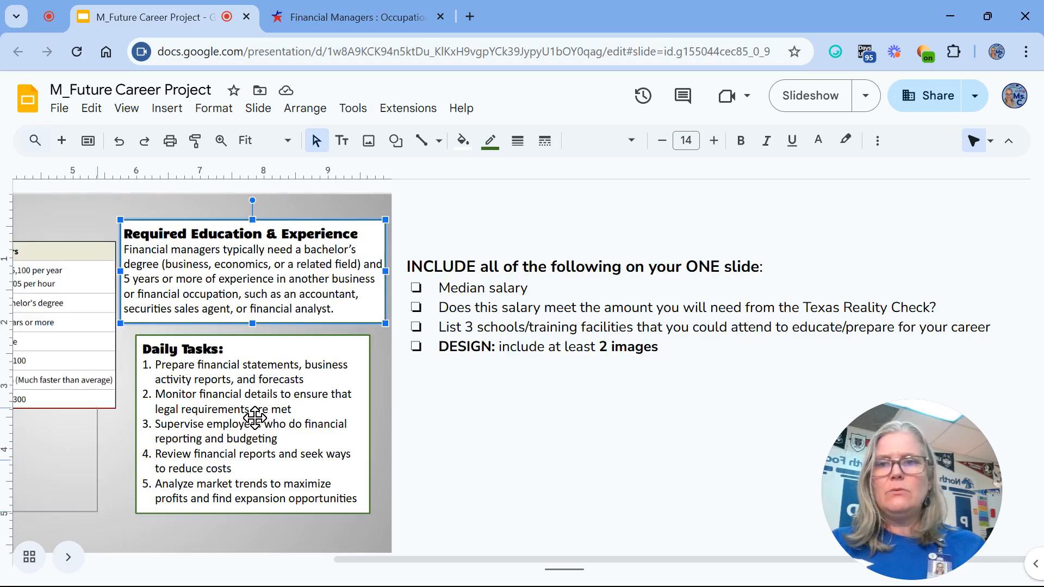
left_click_drag(254, 418, 254, 418)
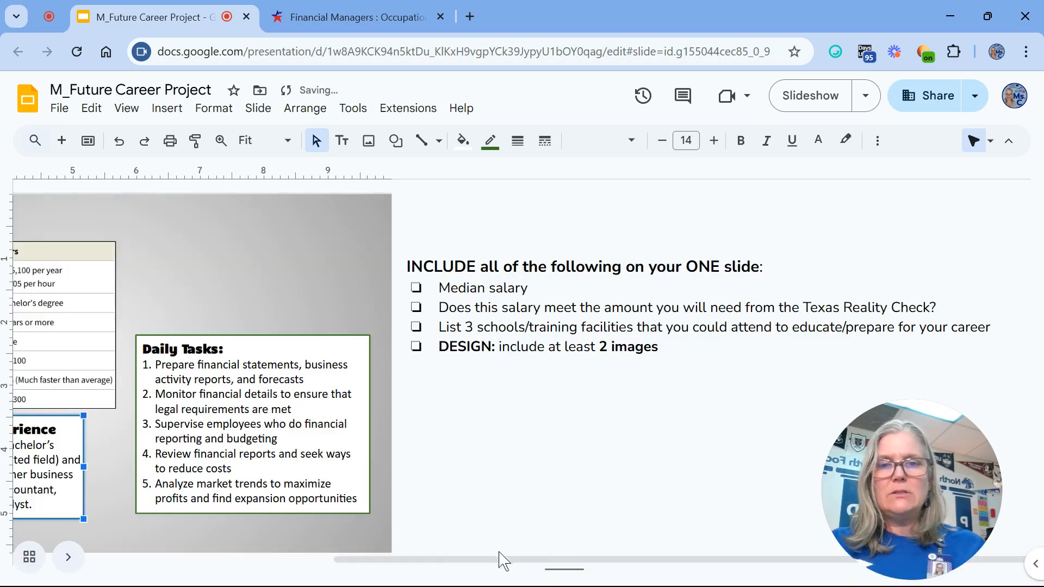
left_click_drag(504, 560, 245, 565)
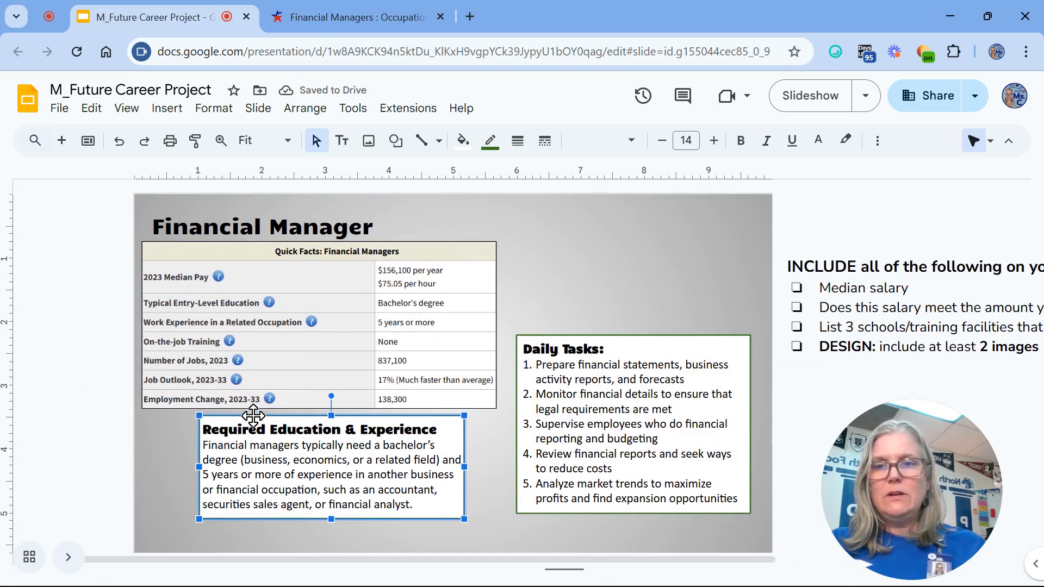
left_click_drag(254, 416, 196, 420)
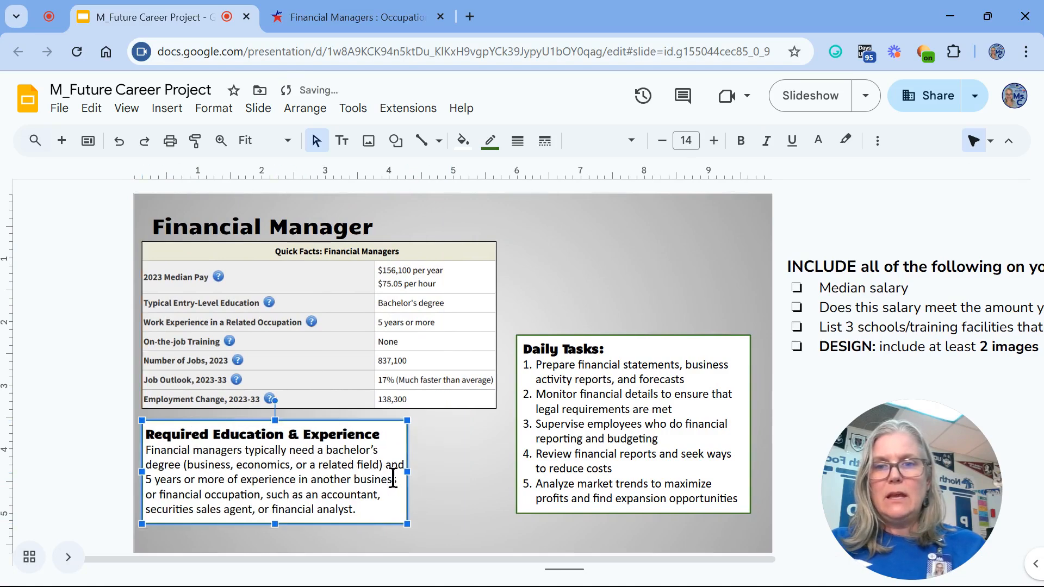
Open the format options and resize the Required Education & Experience box to slightly narrower than the Quick Facts table.
left_click_drag(408, 472, 496, 472)
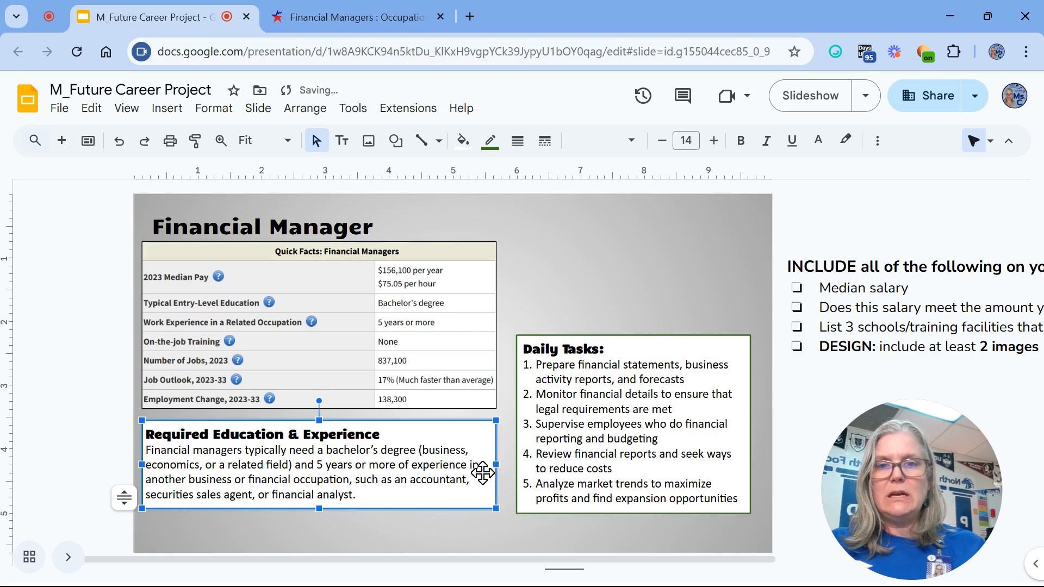
left_click(877, 140)
left_click(796, 178)
scroll(866, 462, "down", 3)
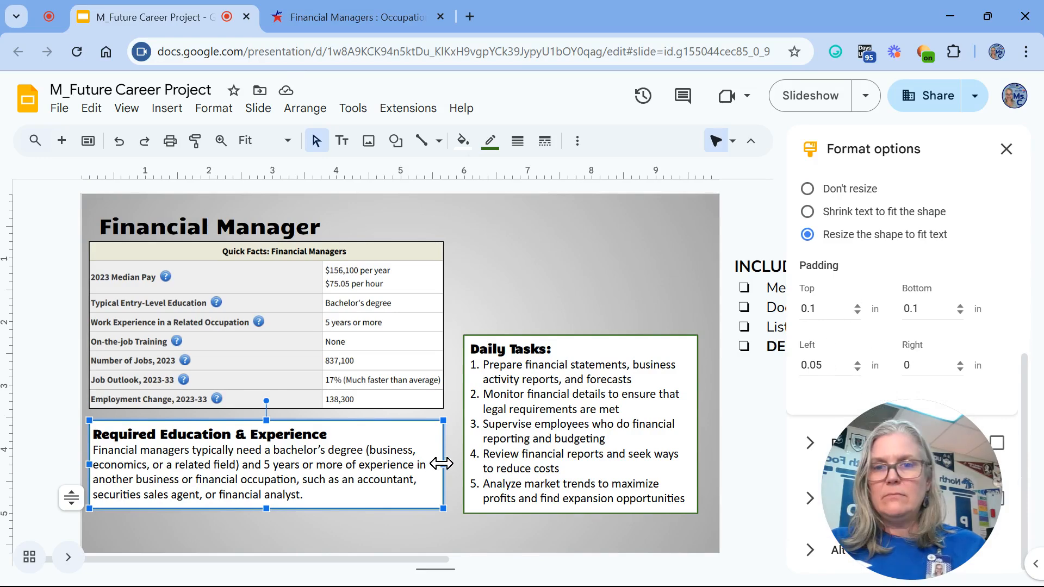
left_click_drag(441, 463, 448, 464)
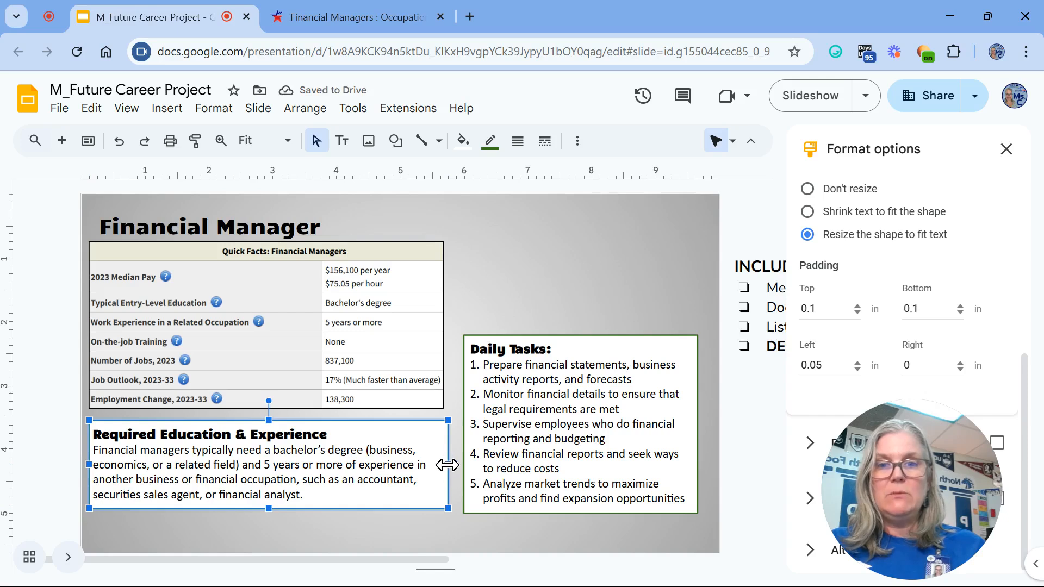
left_click_drag(448, 465, 416, 466)
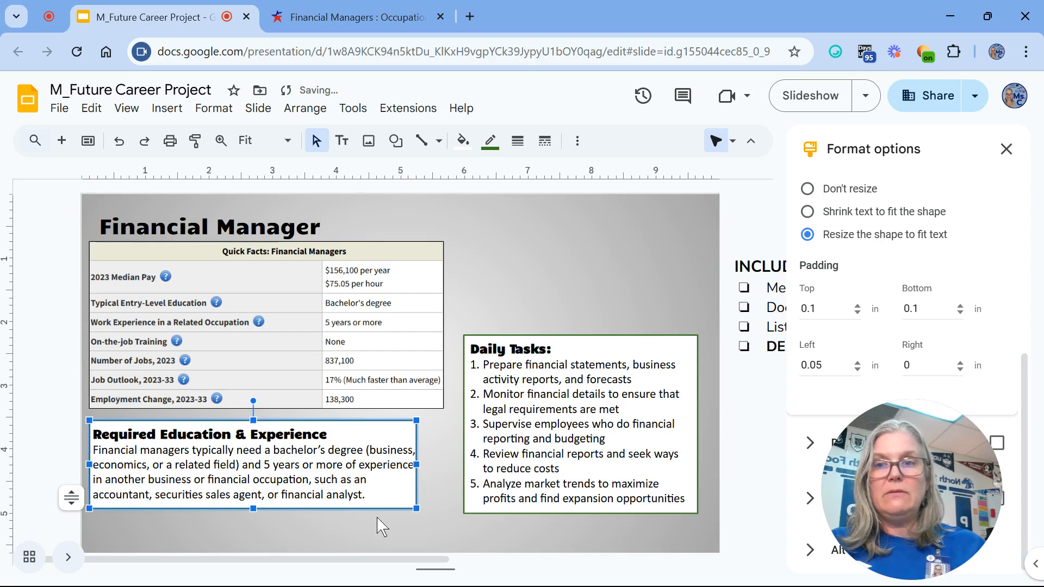
left_click(381, 531)
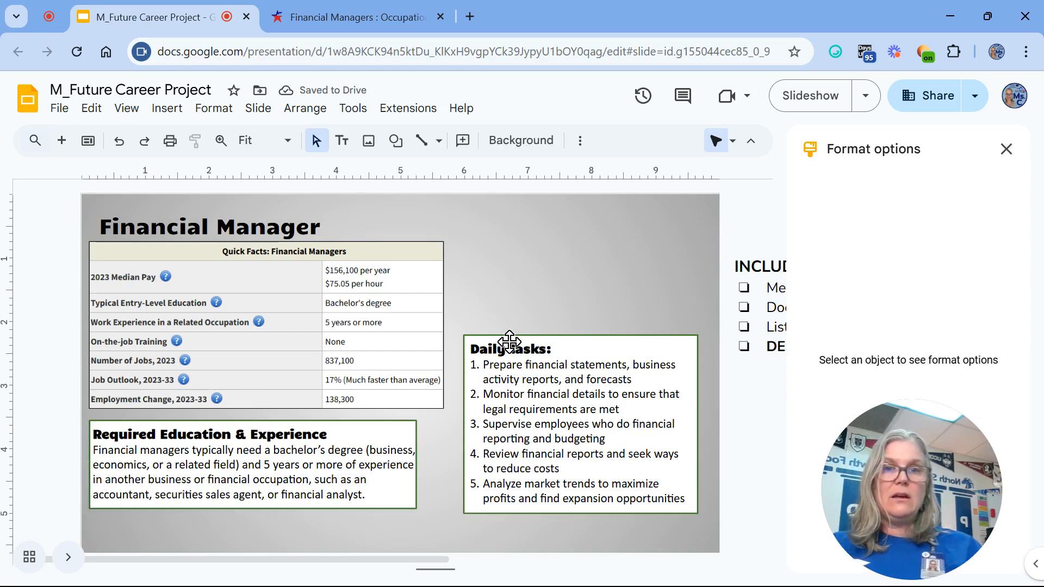
Move the Daily Tasks box up beside the Quick Facts table, and nudge the Financial Manager title up and left.
left_click_drag(509, 342, 499, 242)
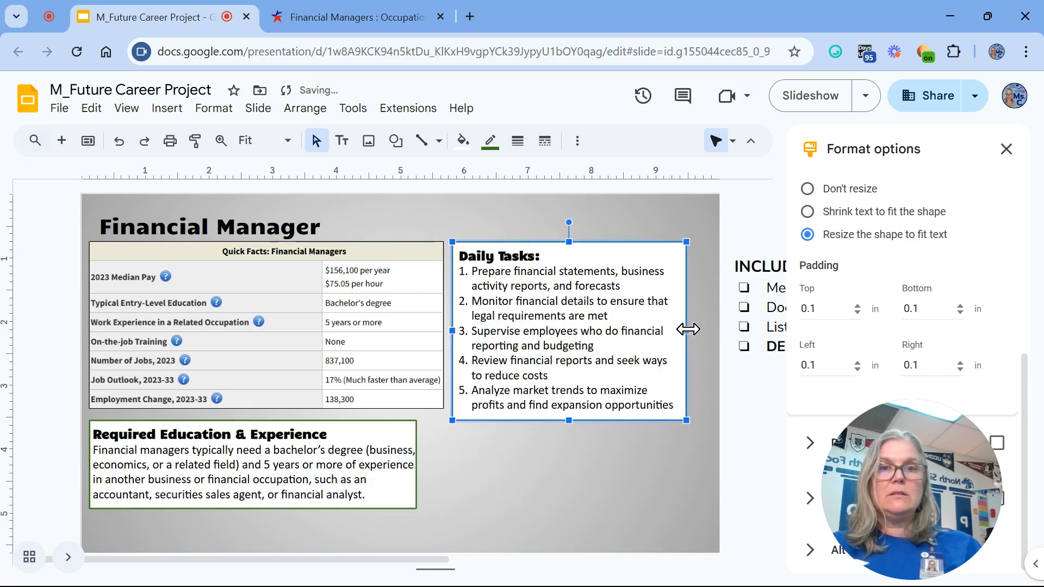
left_click(605, 472)
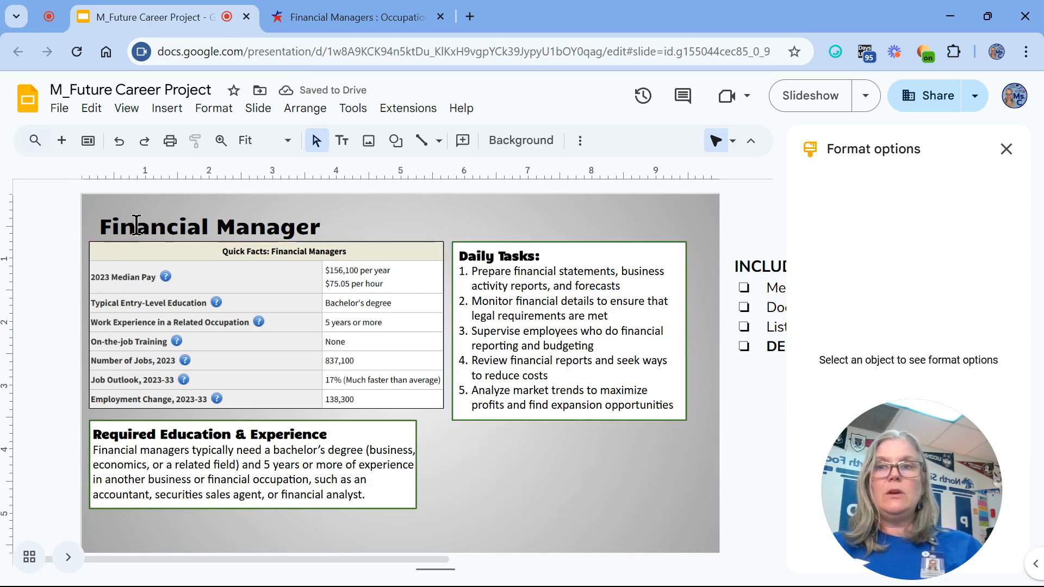
left_click(179, 219)
left_click_drag(179, 211, 181, 206)
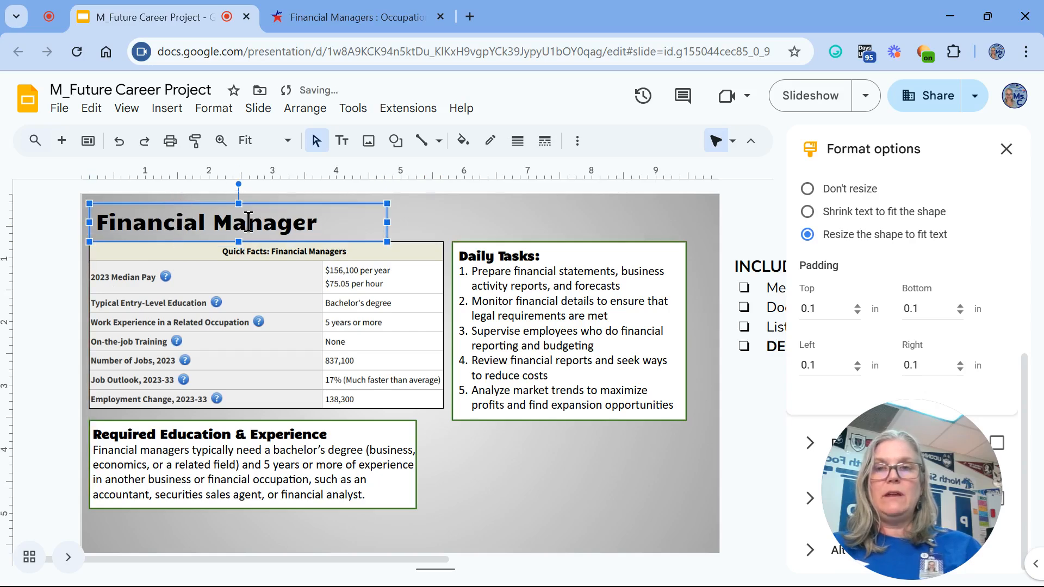
left_click(282, 295)
left_click(490, 472)
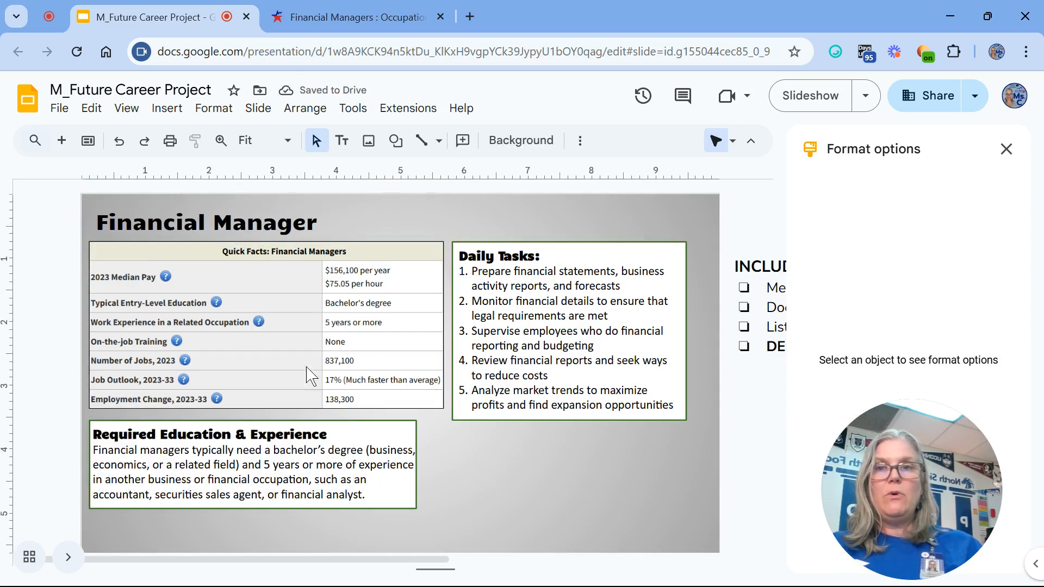
Show the slide thumbnails and go to slide 1, the Future Career Project M title slide.
left_click(68, 557)
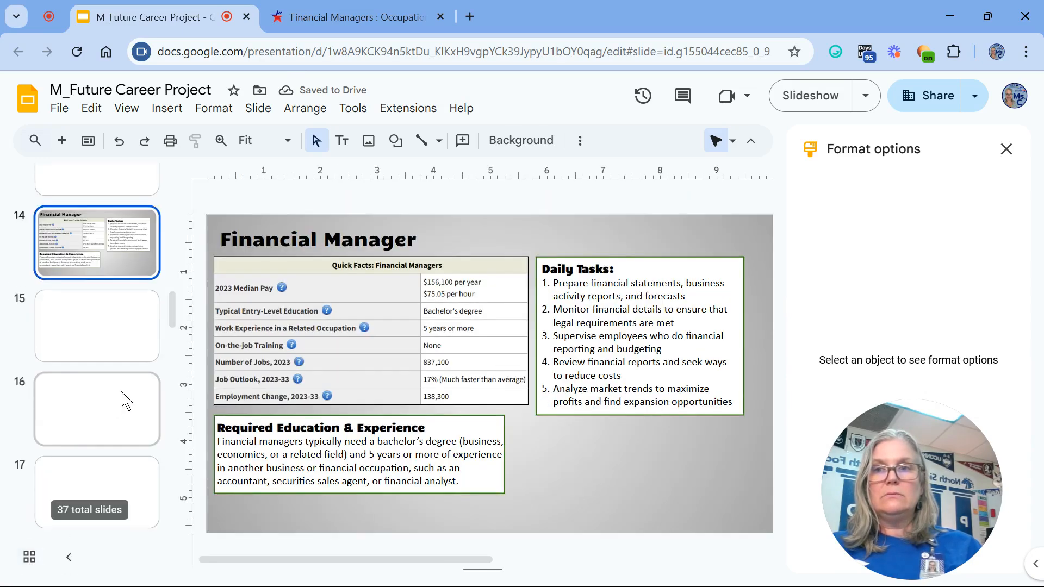
scroll(129, 397, "up", 15)
left_click(120, 236)
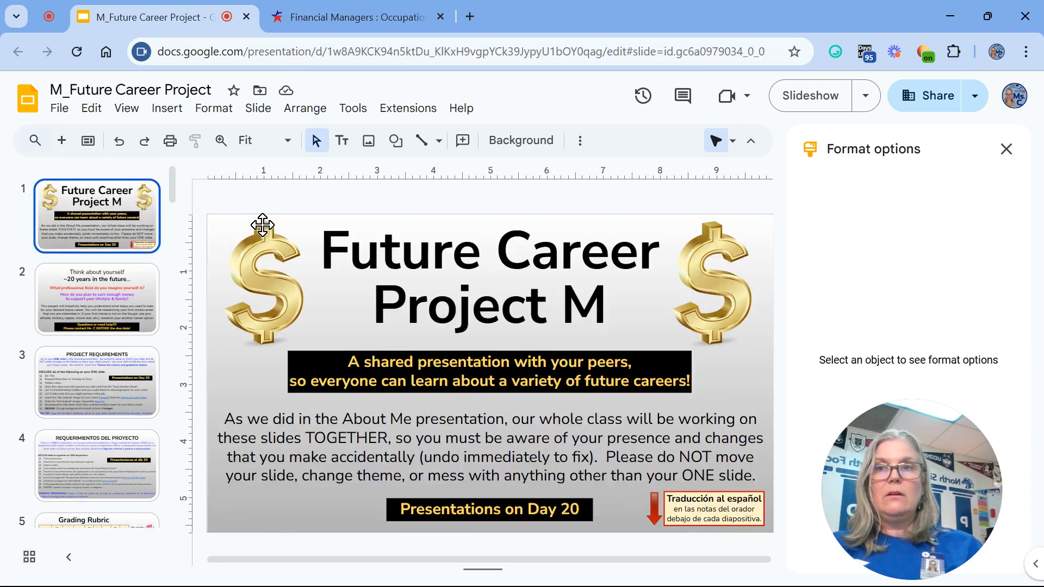